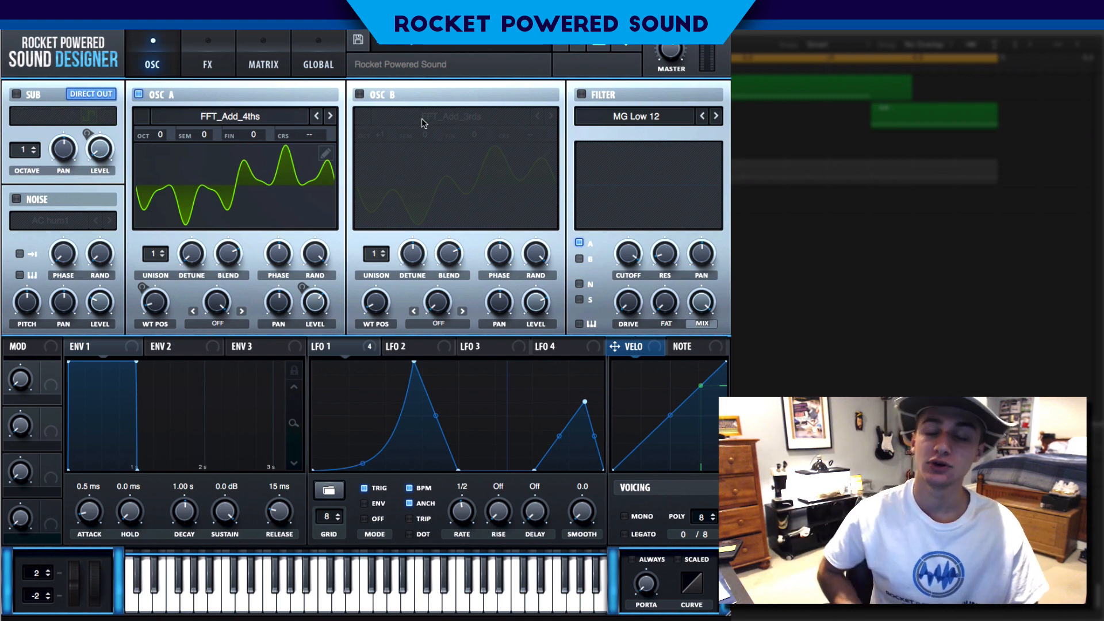
Initialize the synth preset to its default state
{"action": "left_click", "coordinate": [624, 44]}
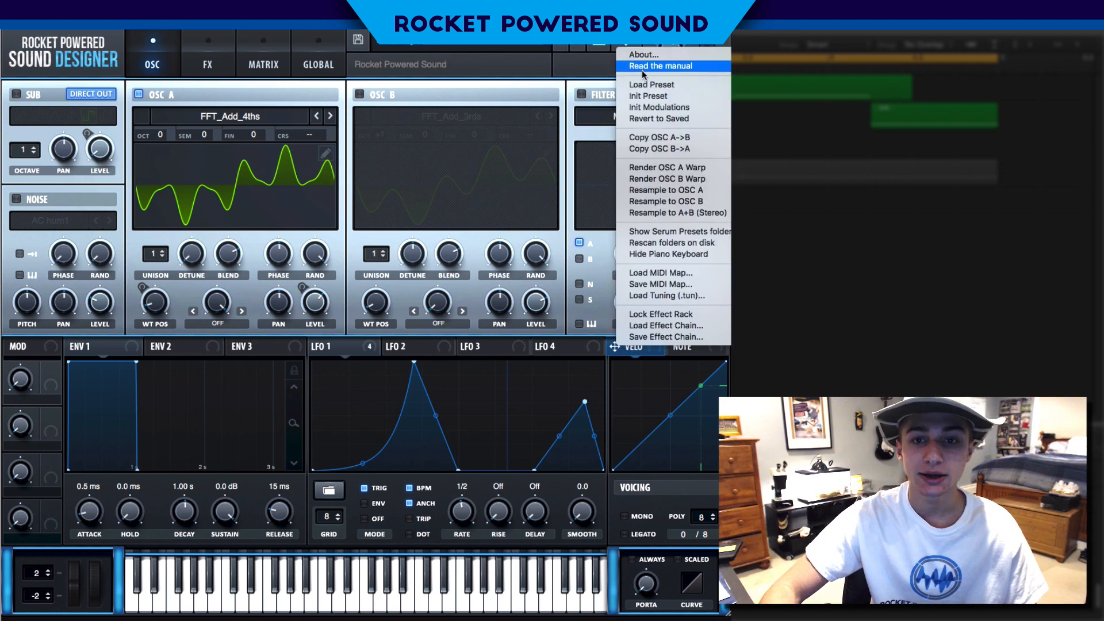
{"action": "left_click", "coordinate": [638, 95]}
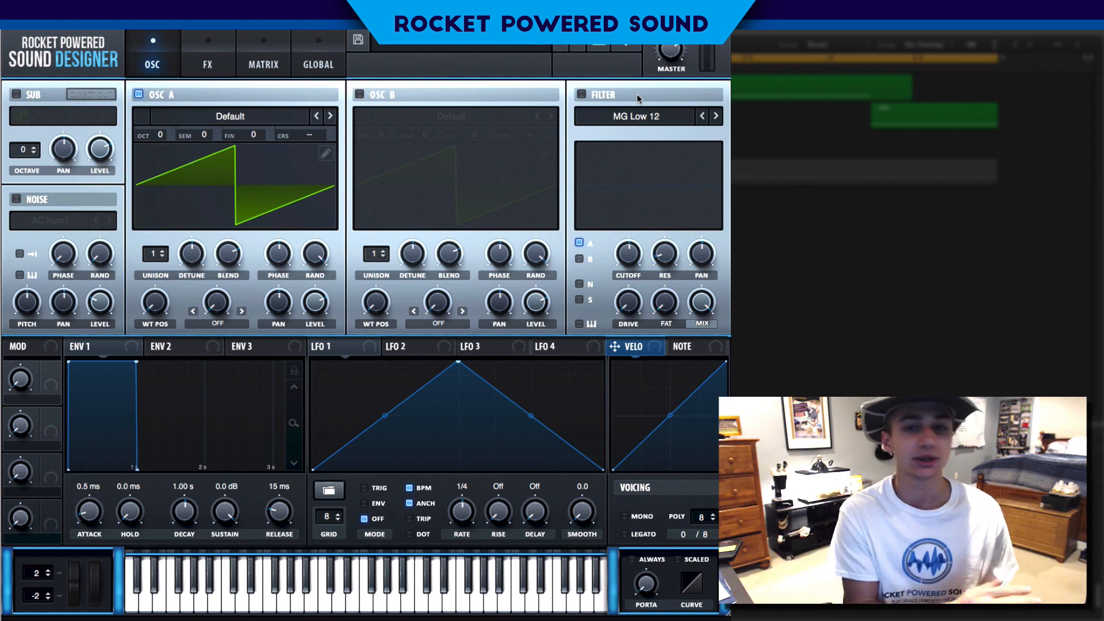
{"action": "left_click", "coordinate": [627, 47]}
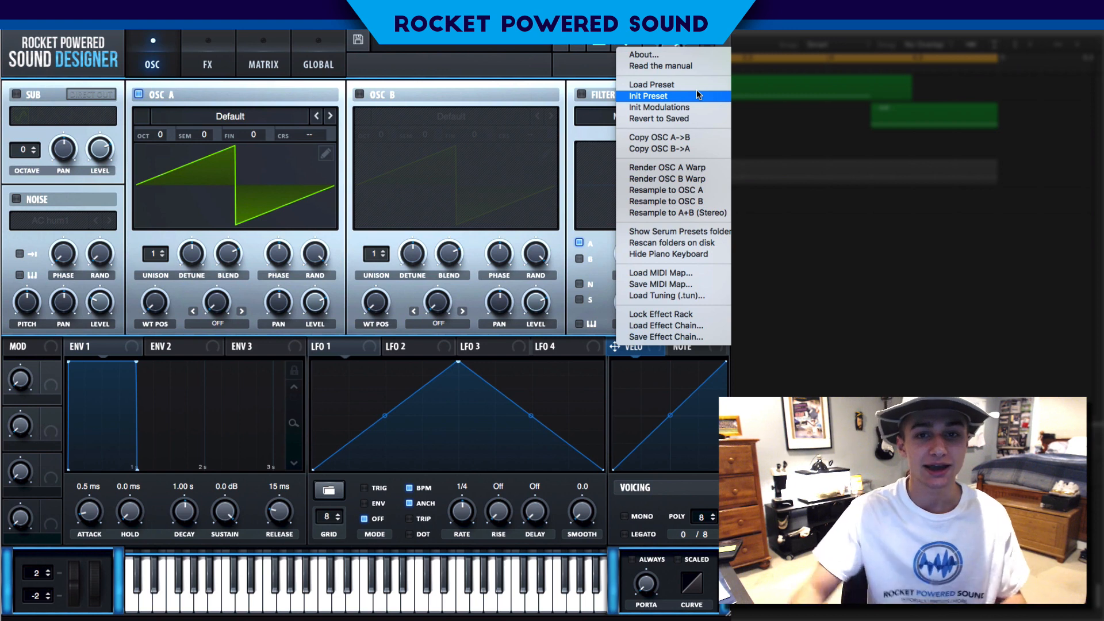
{"action": "left_click", "coordinate": [696, 96]}
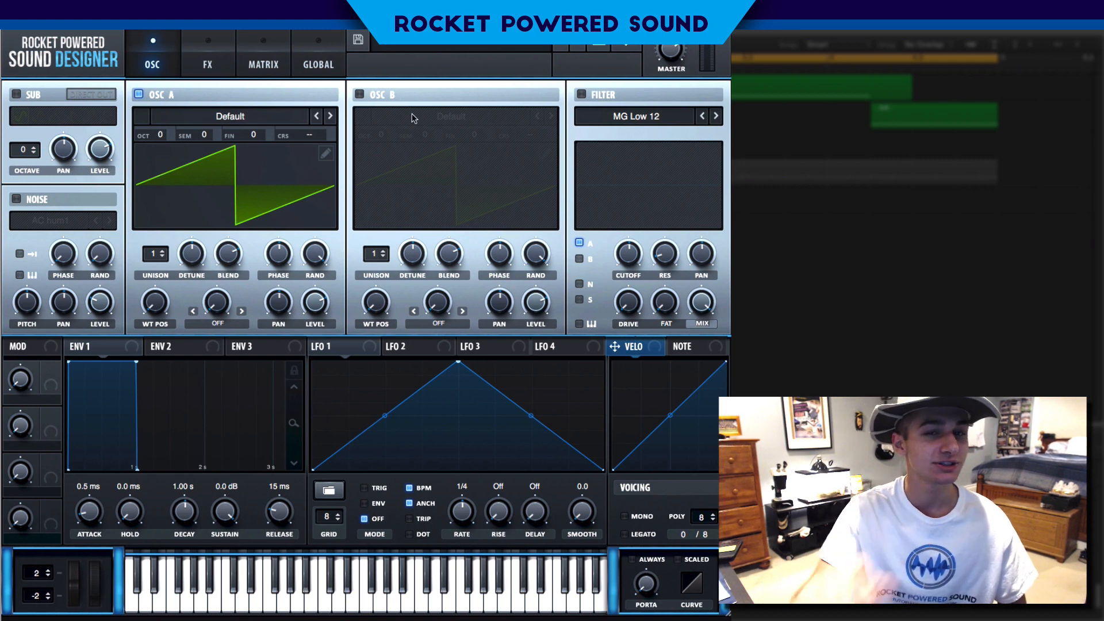
Load the Digital wavetable FFT_Add_4ths into Osc A
{"action": "left_click", "coordinate": [237, 118]}
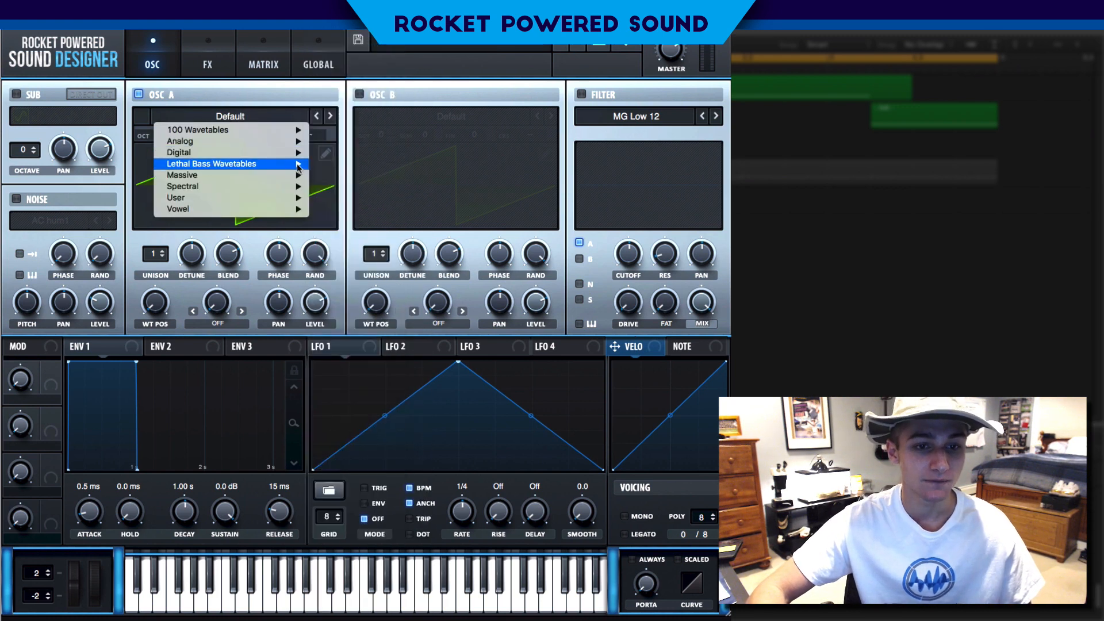
{"action": "mouse_move", "coordinate": [275, 165]}
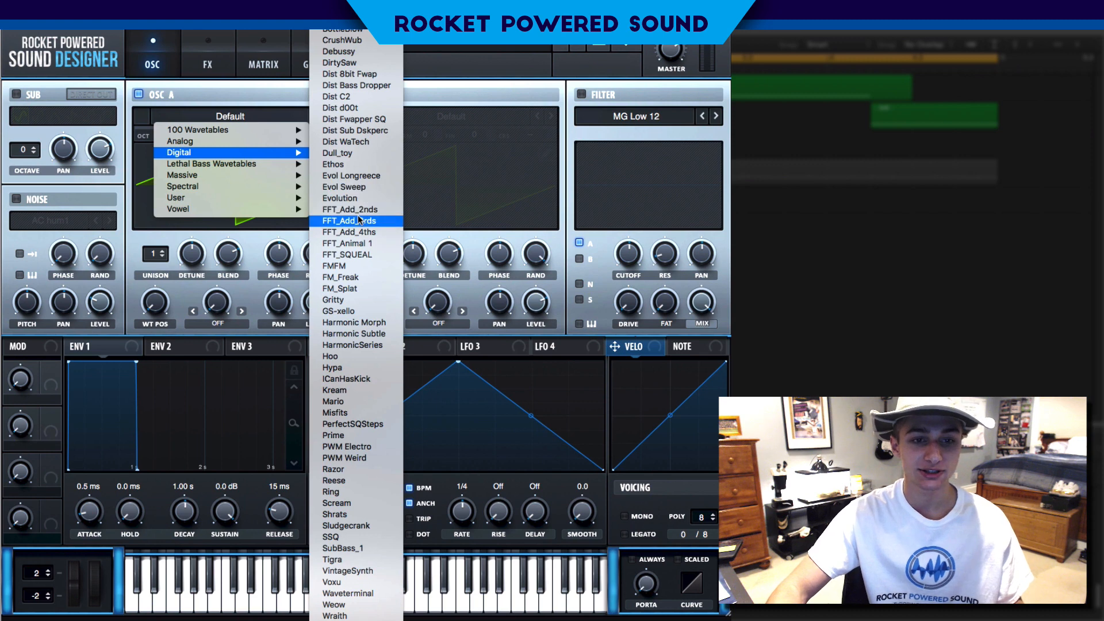
{"action": "left_click", "coordinate": [365, 233]}
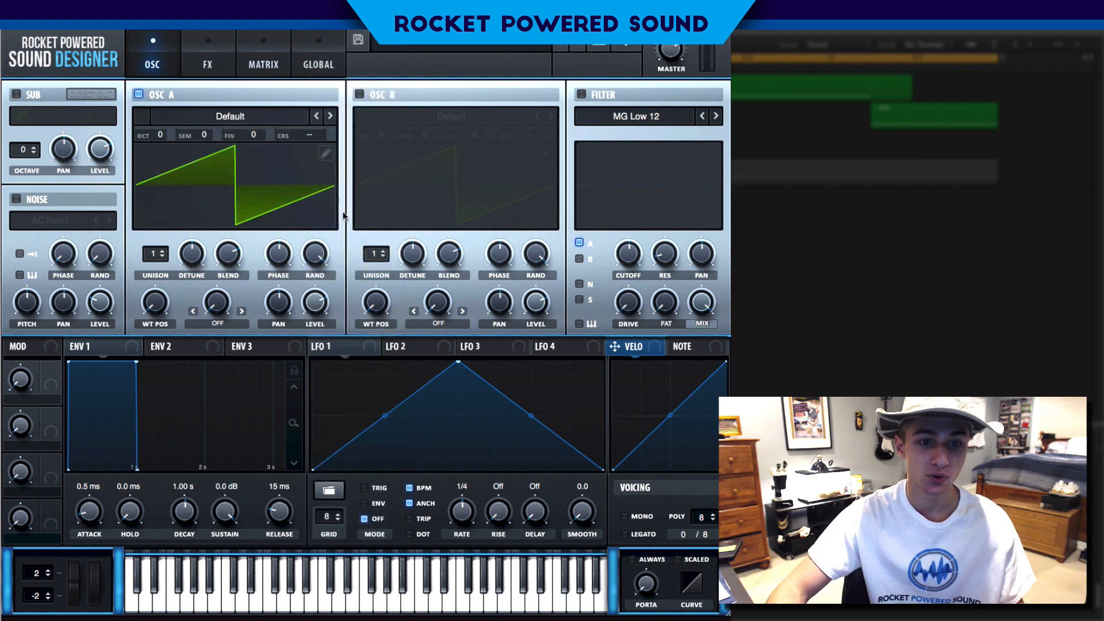
{"action": "left_click_drag", "start_coordinate": [163, 305], "coordinate": [238, 217]}
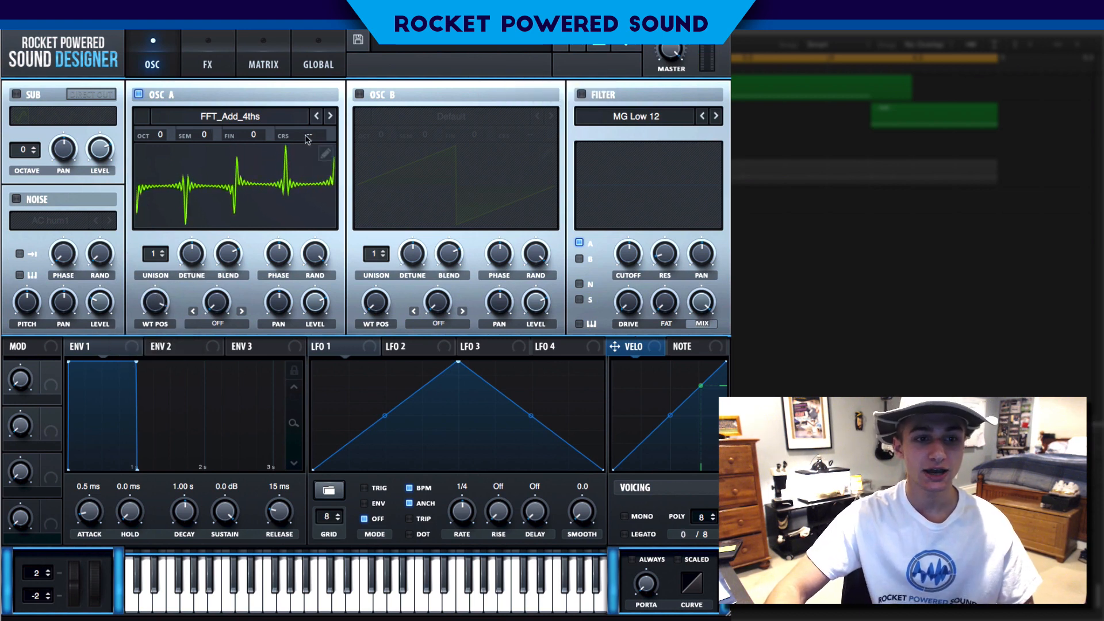
Open Osc A's wavetable editor to inspect the frames, then close it
{"action": "left_click", "coordinate": [325, 152]}
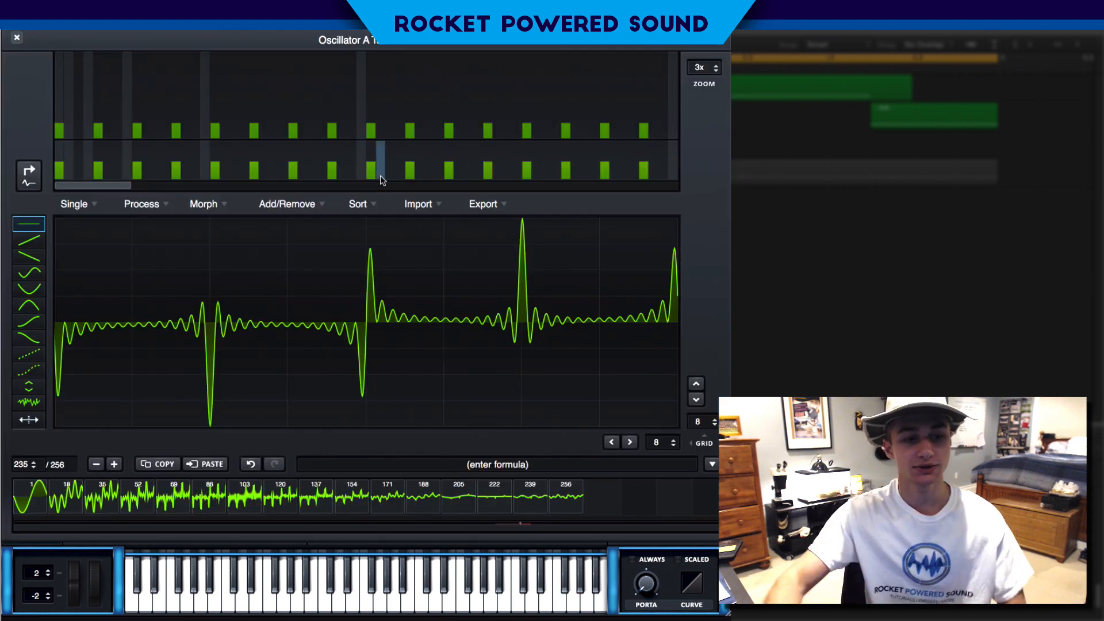
{"action": "left_click", "coordinate": [22, 175]}
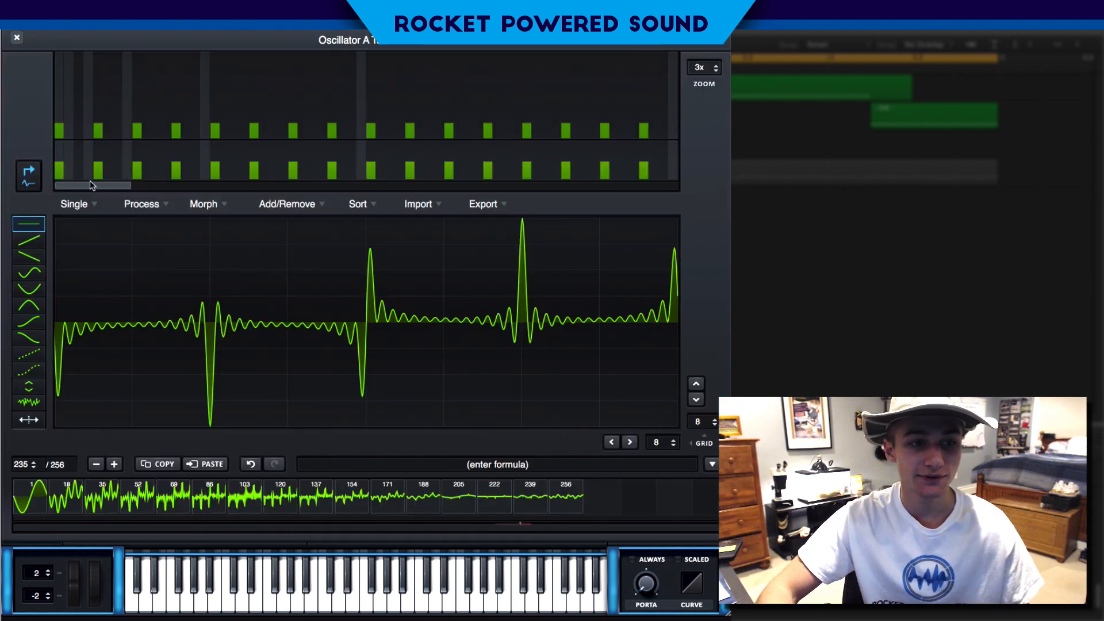
{"action": "left_click_drag", "start_coordinate": [80, 186], "coordinate": [19, 184]}
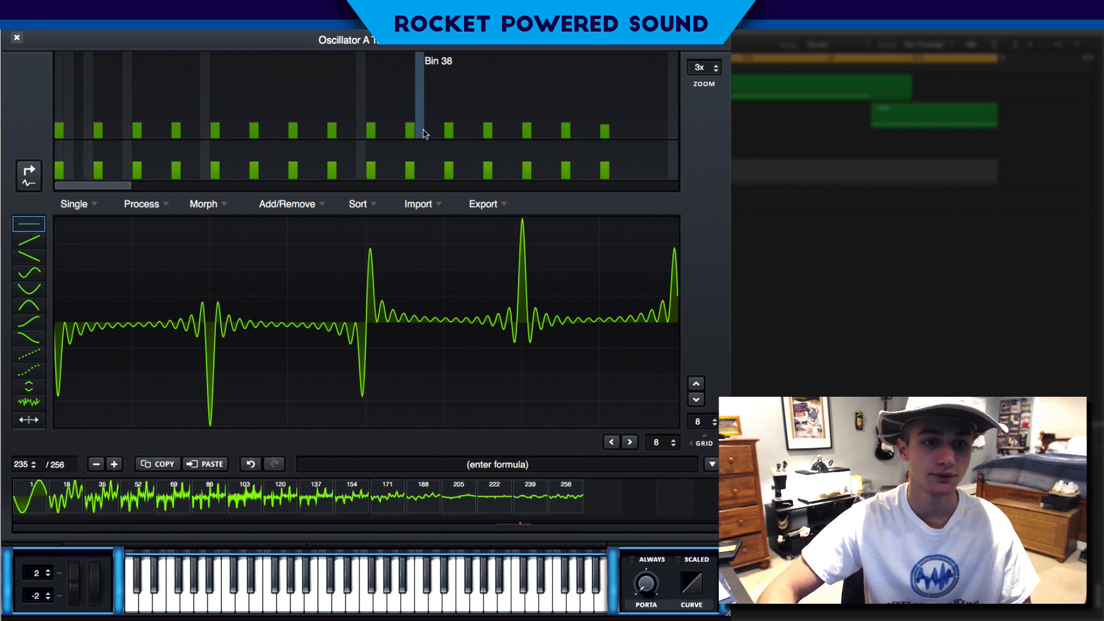
{"action": "left_click", "coordinate": [17, 38]}
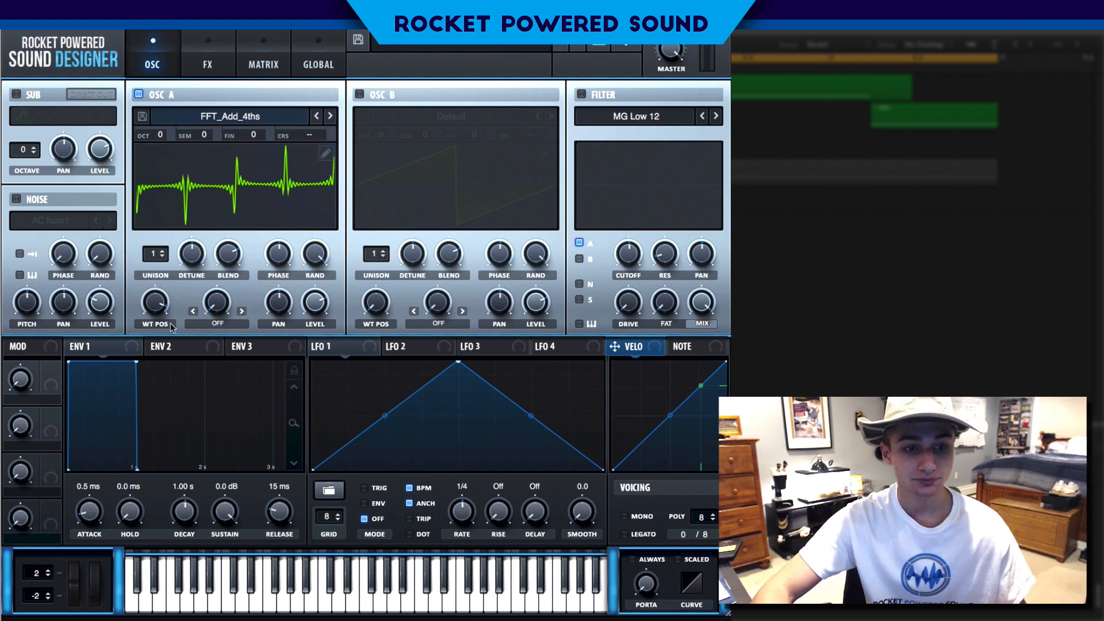
Lower Osc A's wavetable position and map LFO 1 to it
{"action": "left_click_drag", "start_coordinate": [165, 292], "coordinate": [151, 329]}
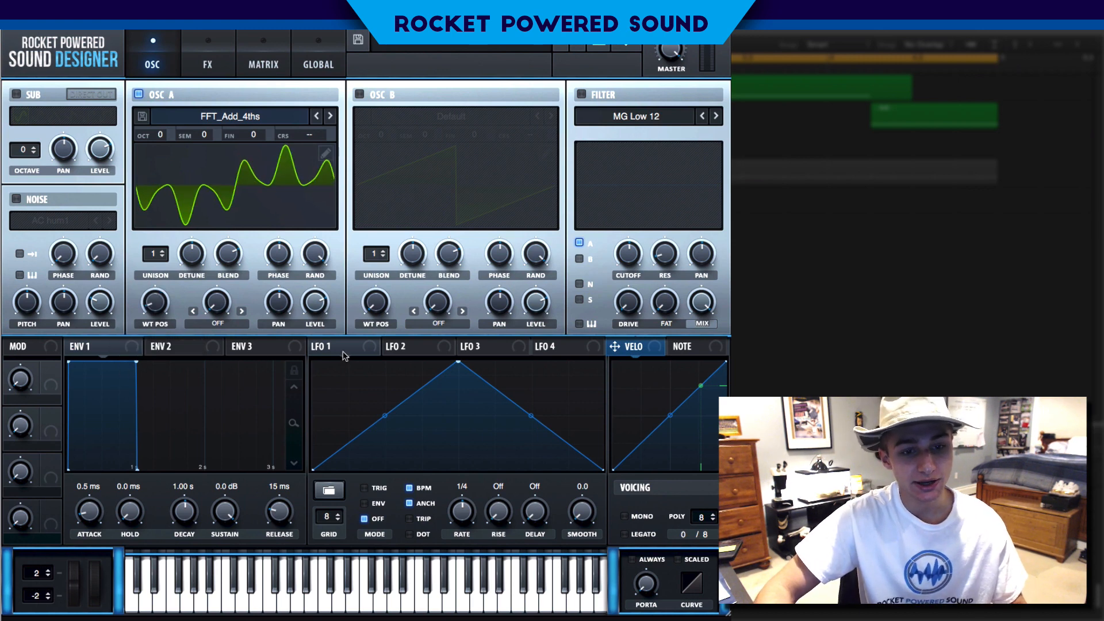
{"action": "left_click_drag", "start_coordinate": [344, 356], "coordinate": [124, 302]}
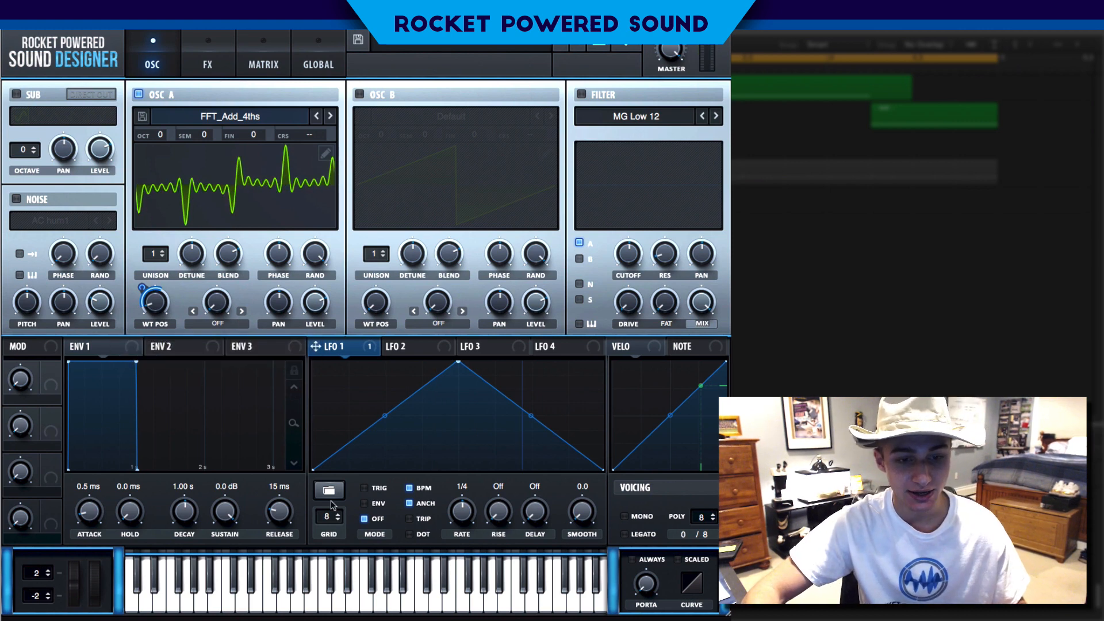
Enable trigger mode for LFO 1 and reshape its curve into a sharp early peak
{"action": "left_click", "coordinate": [364, 488]}
{"action": "left_click_drag", "start_coordinate": [458, 362], "coordinate": [424, 348]}
{"action": "double_click", "coordinate": [469, 399]}
{"action": "left_click_drag", "start_coordinate": [469, 400], "coordinate": [463, 471]}
{"action": "left_click_drag", "start_coordinate": [374, 422], "coordinate": [373, 433]}
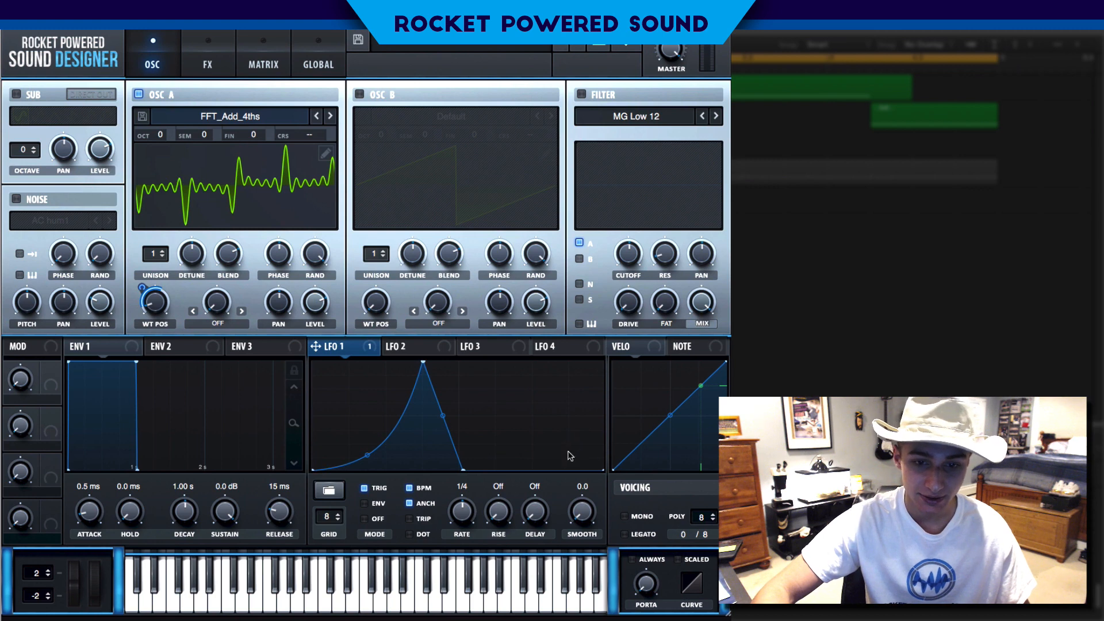
Add points to LFO 1's curve to draw a second, smaller peak near the end
{"action": "double_click", "coordinate": [536, 452]}
{"action": "left_click_drag", "start_coordinate": [536, 452], "coordinate": [530, 473]}
{"action": "double_click", "coordinate": [586, 452]}
{"action": "left_click_drag", "start_coordinate": [586, 452], "coordinate": [587, 398]}
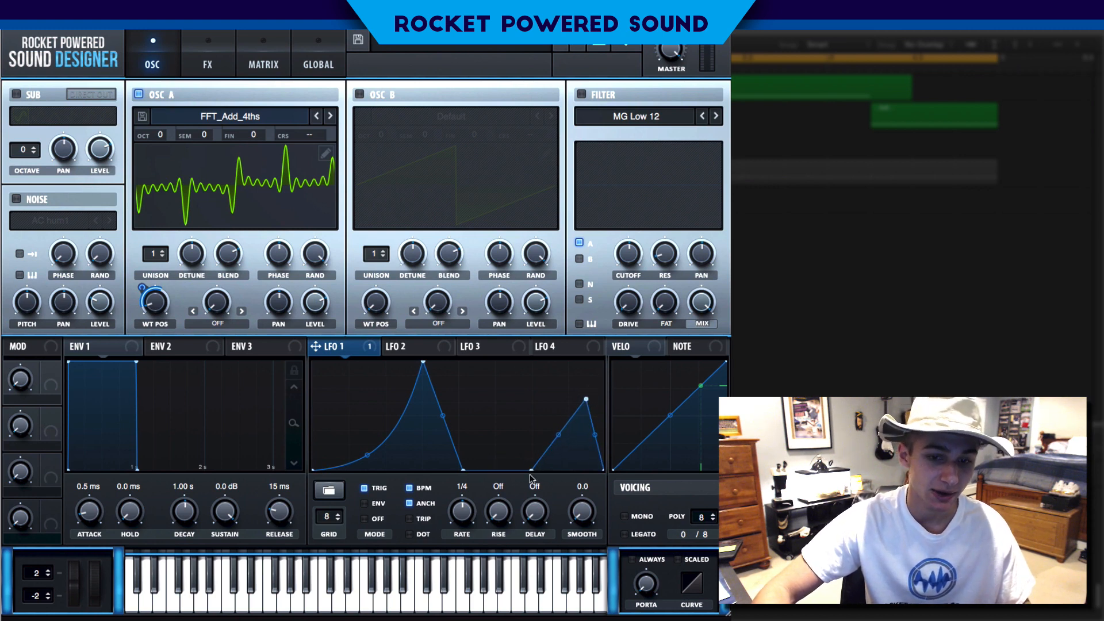
{"action": "left_click_drag", "start_coordinate": [460, 468], "coordinate": [458, 477]}
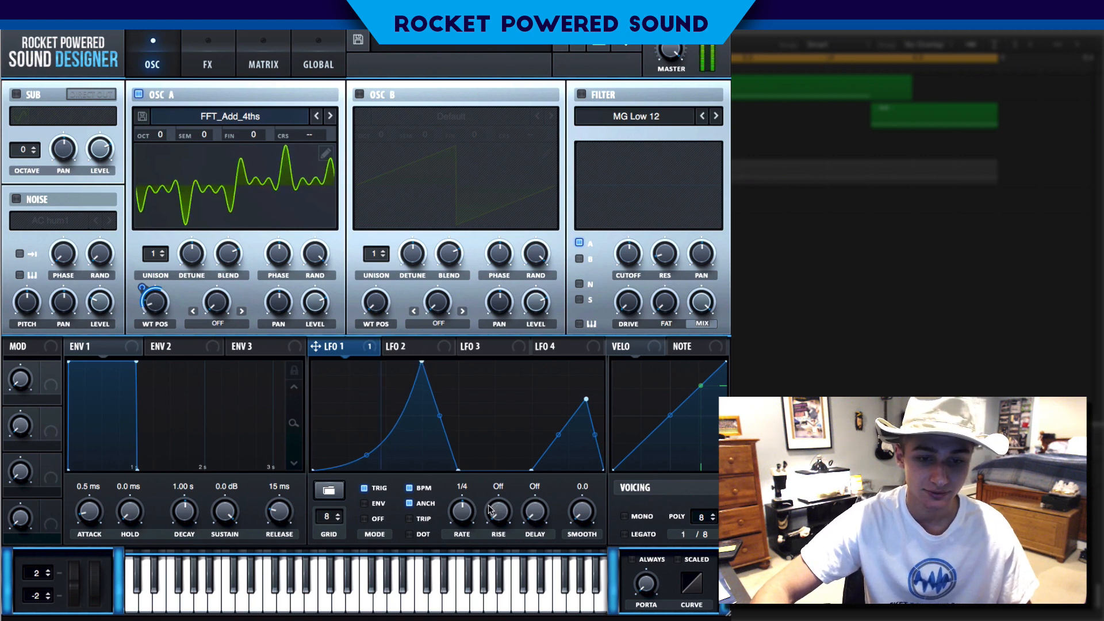
Set LFO 1's rate to 1/2 and map LFO 1 to Osc A's level
{"action": "left_click_drag", "start_coordinate": [463, 510], "coordinate": [471, 513]}
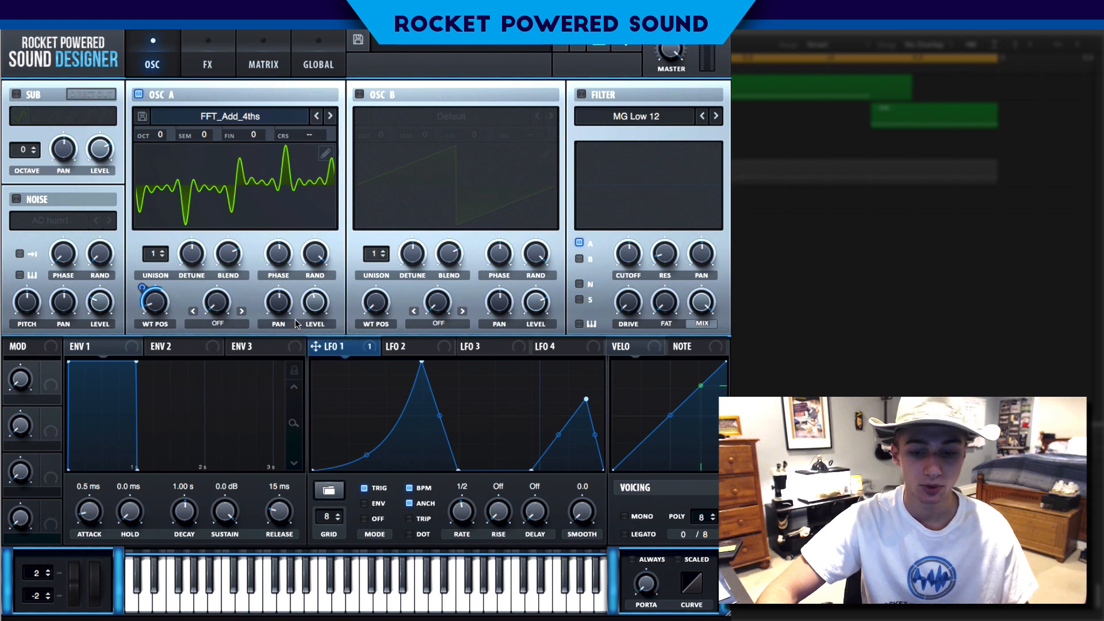
{"action": "left_click_drag", "start_coordinate": [338, 350], "coordinate": [291, 295]}
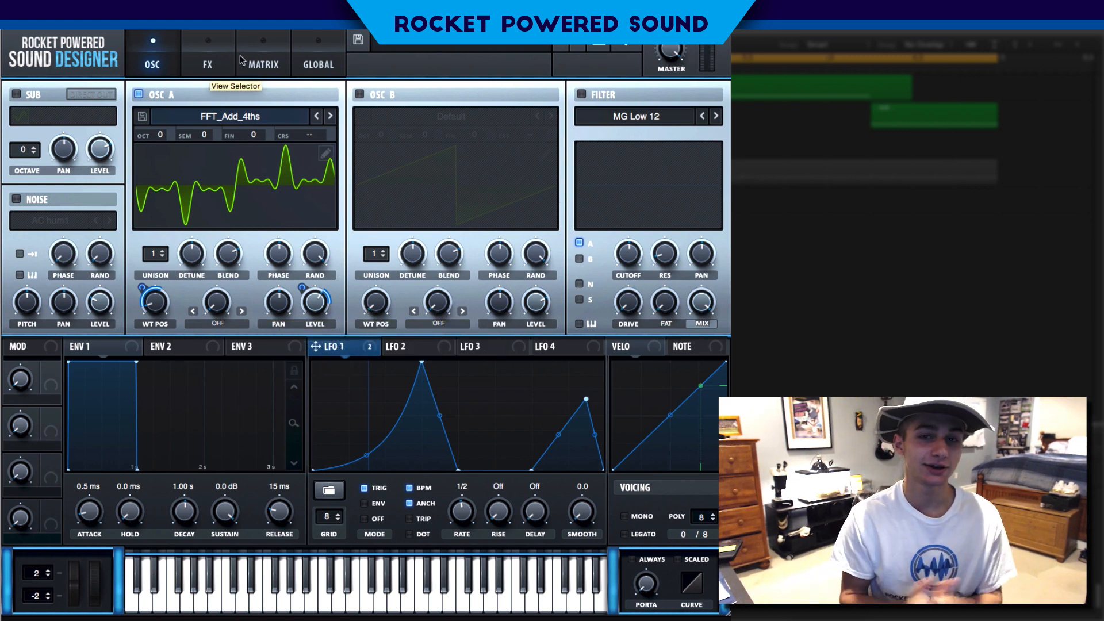
Open Osc A's wavetable editor to review the waveform, then close it
{"action": "left_click", "coordinate": [325, 153]}
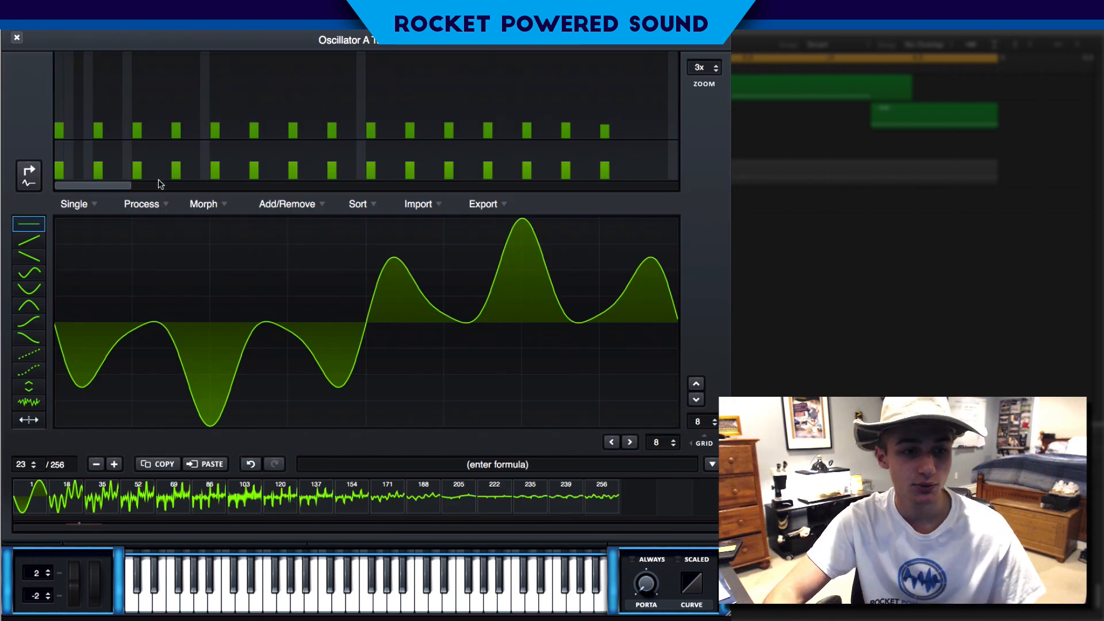
{"action": "left_click", "coordinate": [17, 36]}
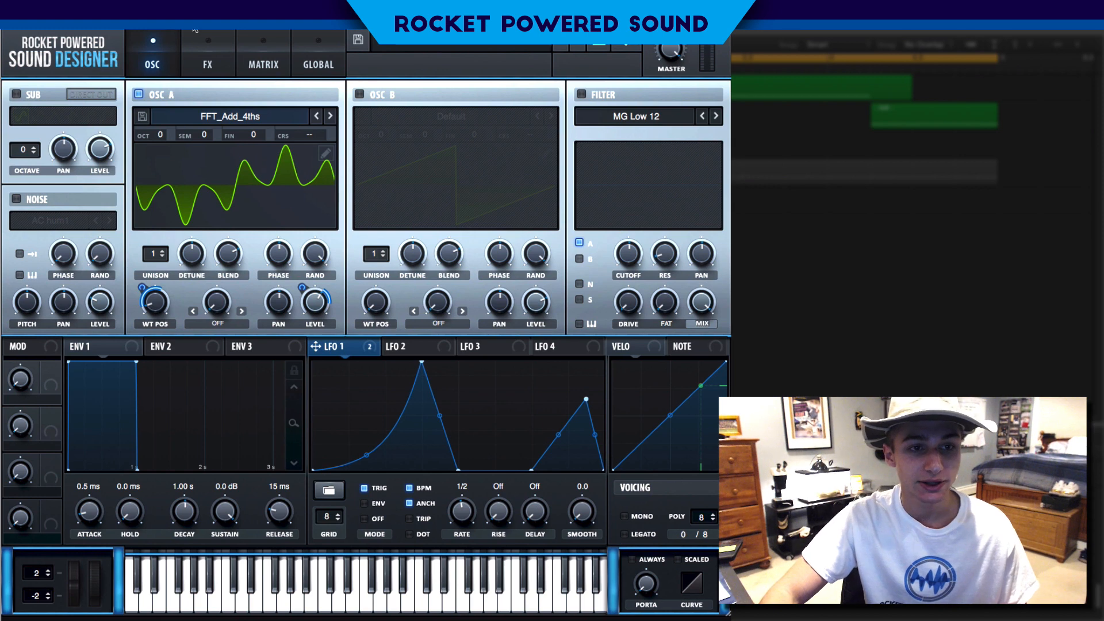
Enable the Filter effect and move it to the top of the FX chain
{"action": "left_click", "coordinate": [208, 39]}
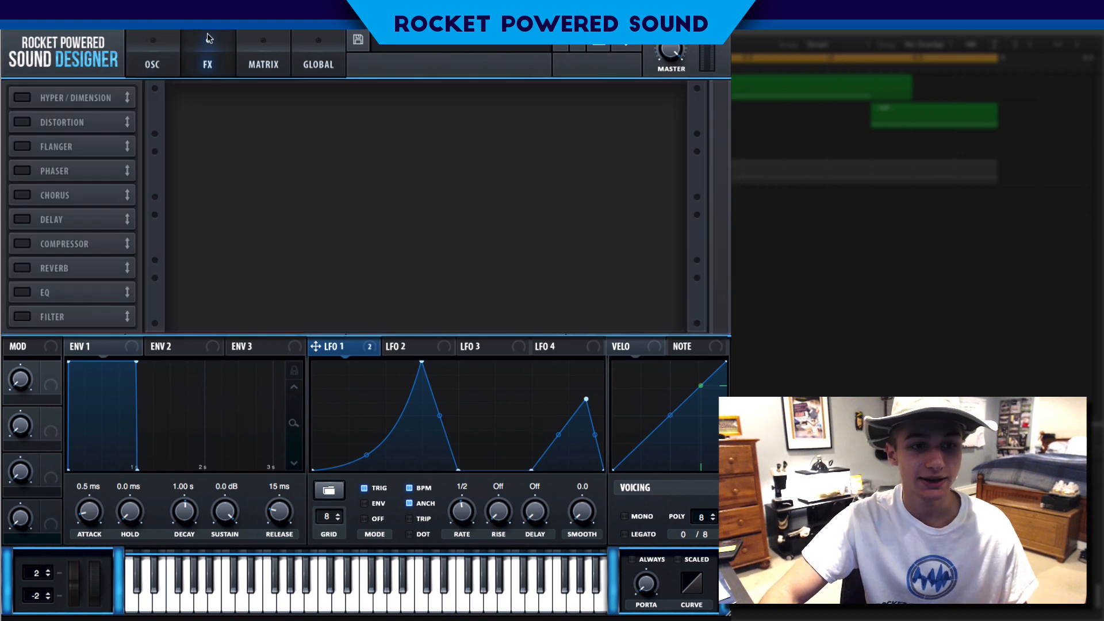
{"action": "left_click", "coordinate": [22, 315]}
{"action": "left_click_drag", "start_coordinate": [81, 315], "coordinate": [86, 95]}
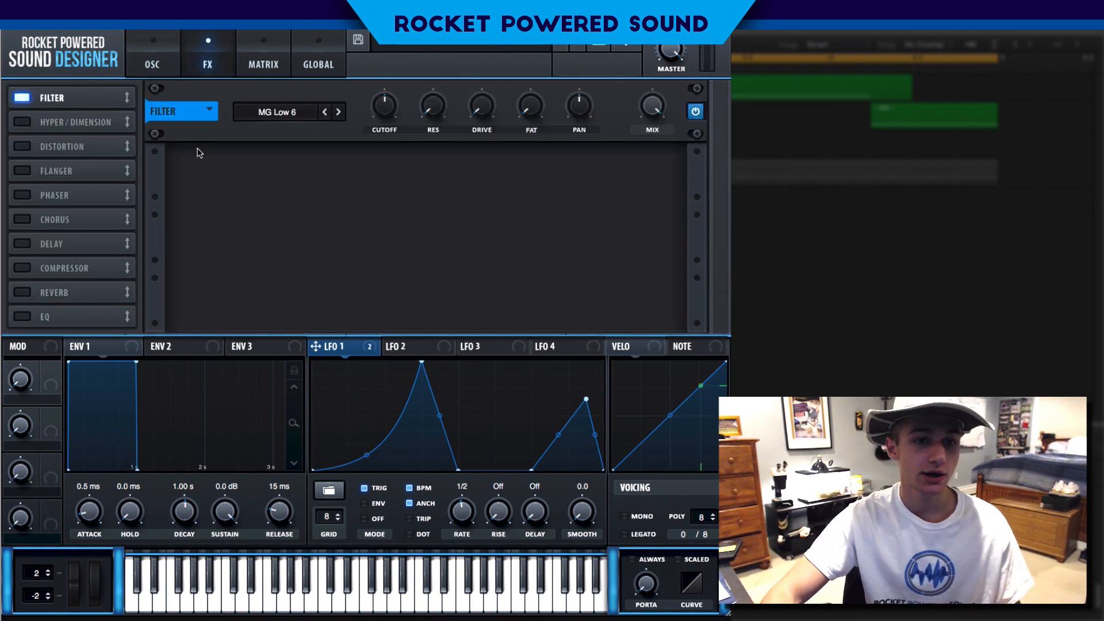
Set the FX filter type to Reverb from the Misc category
{"action": "left_click", "coordinate": [299, 114]}
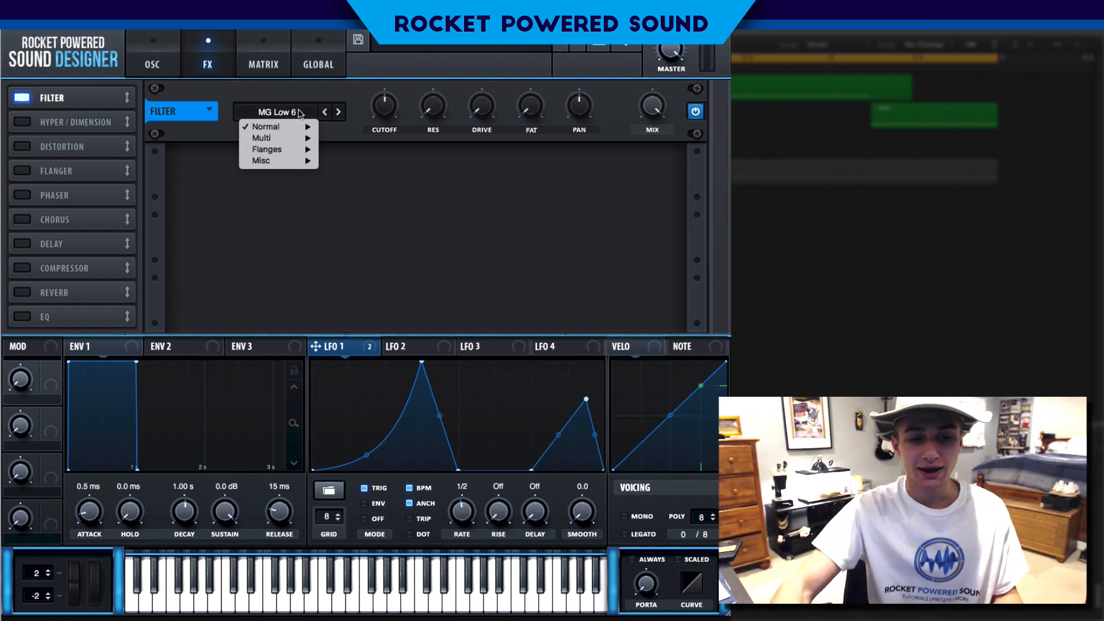
{"action": "mouse_move", "coordinate": [295, 162]}
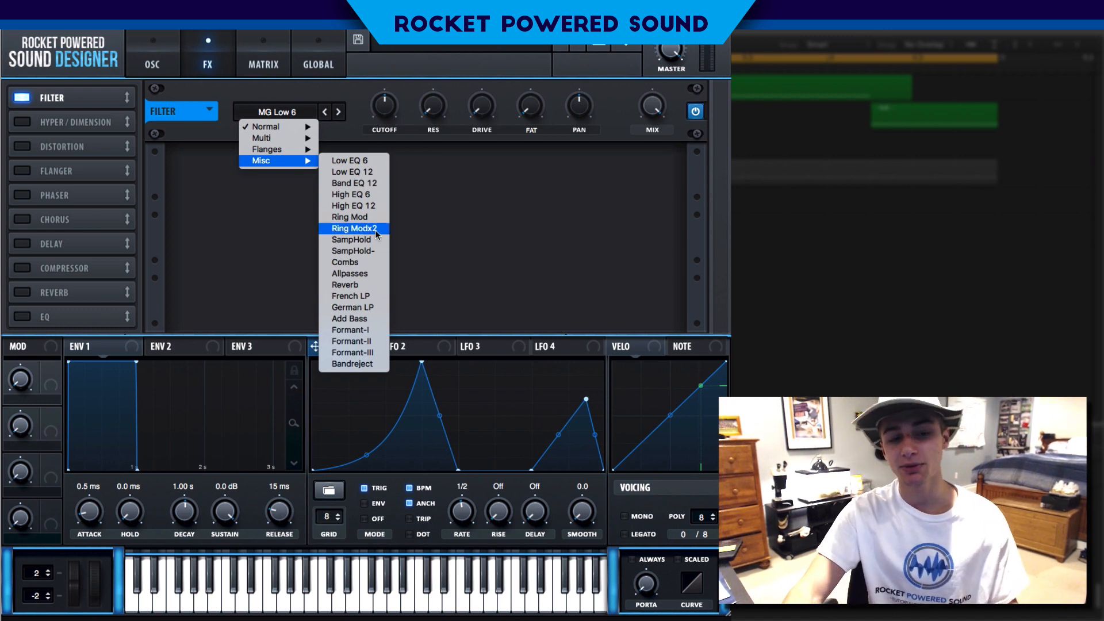
{"action": "left_click", "coordinate": [358, 288]}
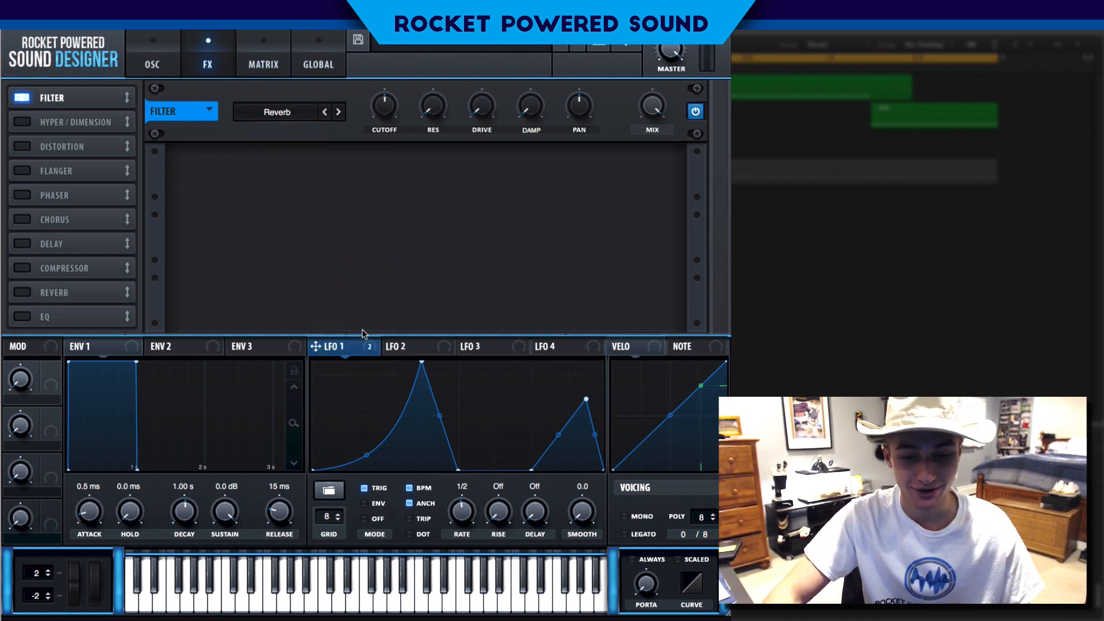
Raise the FX filter's cutoff and map LFO 1 to it
{"action": "left_click_drag", "start_coordinate": [386, 106], "coordinate": [388, 58]}
{"action": "left_click_drag", "start_coordinate": [357, 344], "coordinate": [349, 122]}
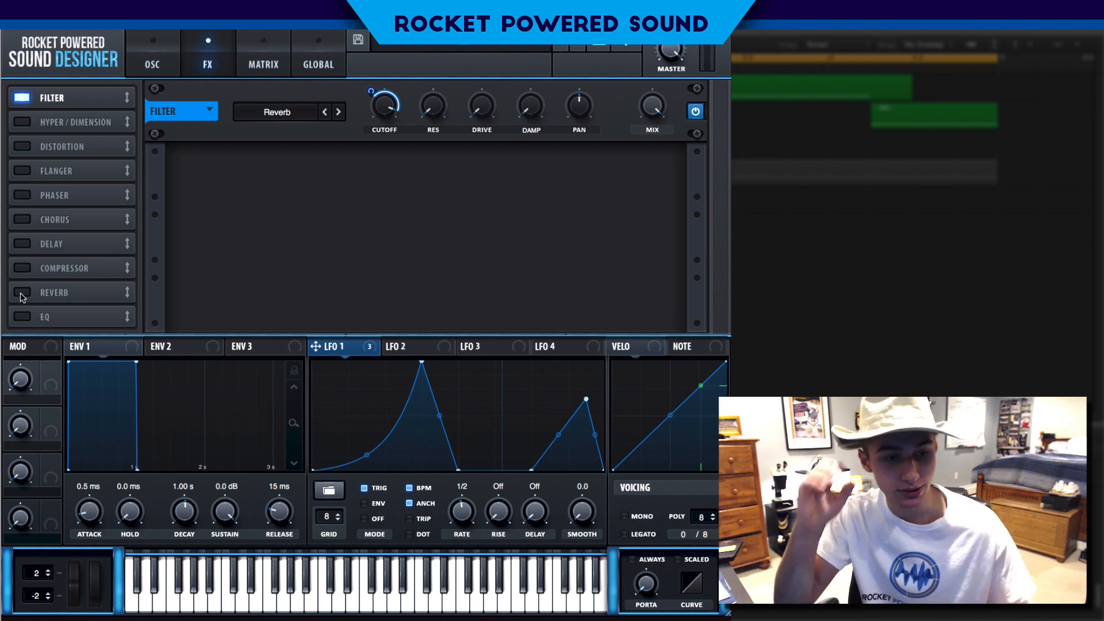
Enable Distortion and place it second in the FX chain
{"action": "left_click", "coordinate": [26, 147]}
{"action": "left_click_drag", "start_coordinate": [62, 144], "coordinate": [63, 123]}
Set the Distortion mode to Downsample and raise its drive
{"action": "left_click", "coordinate": [283, 180]}
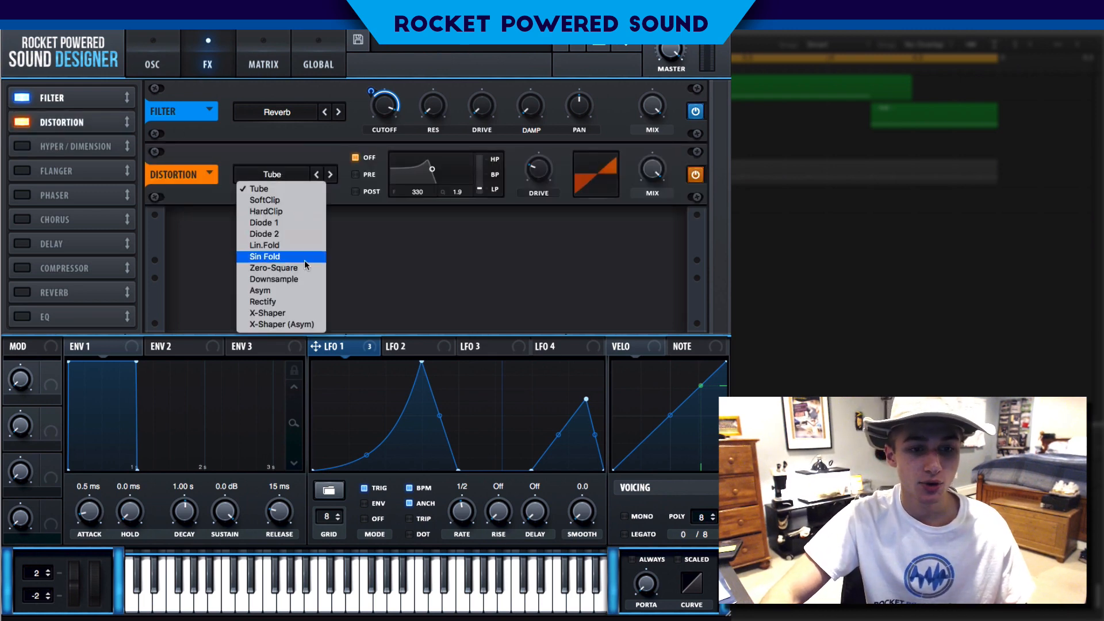
{"action": "left_click", "coordinate": [282, 278]}
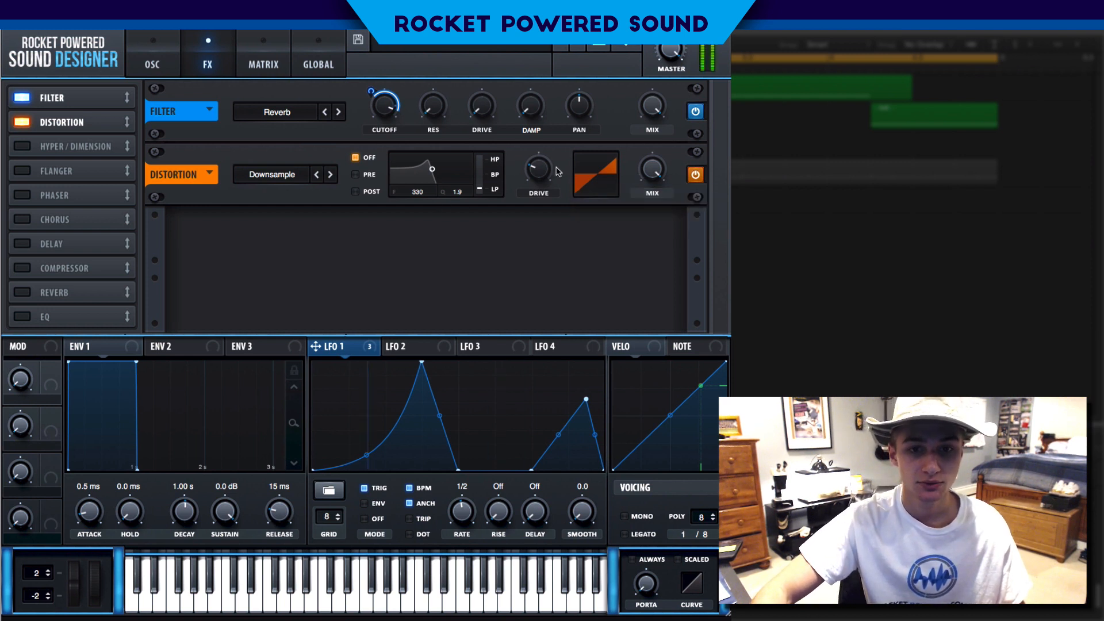
{"action": "mouse_move", "coordinate": [554, 170]}
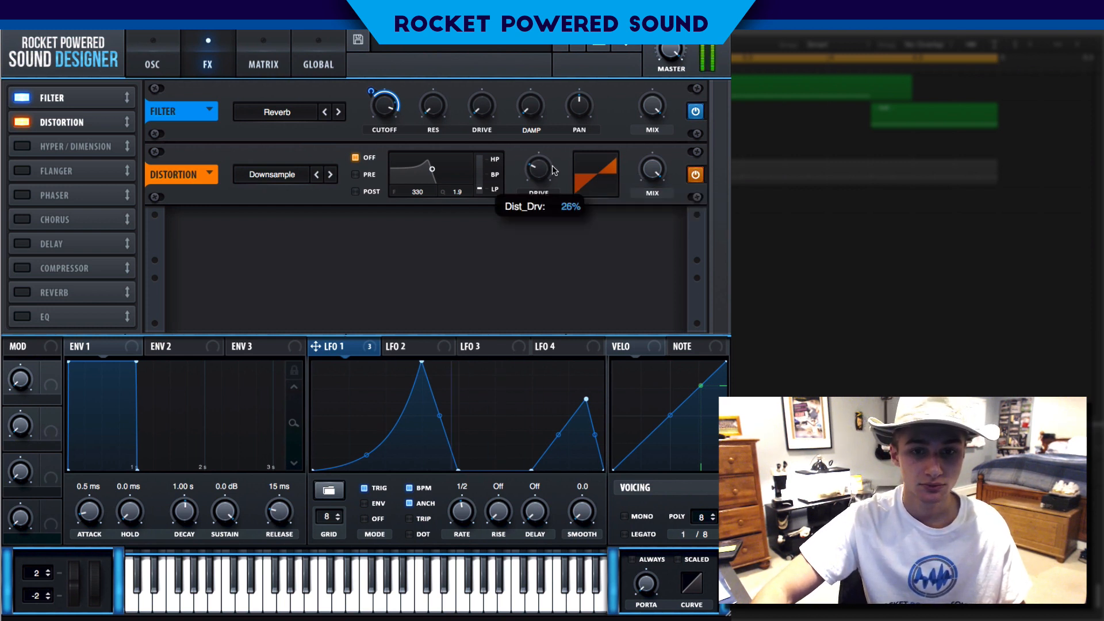
{"action": "scroll", "coordinate": [552, 167], "scroll_direction": "up", "scroll_amount": 1}
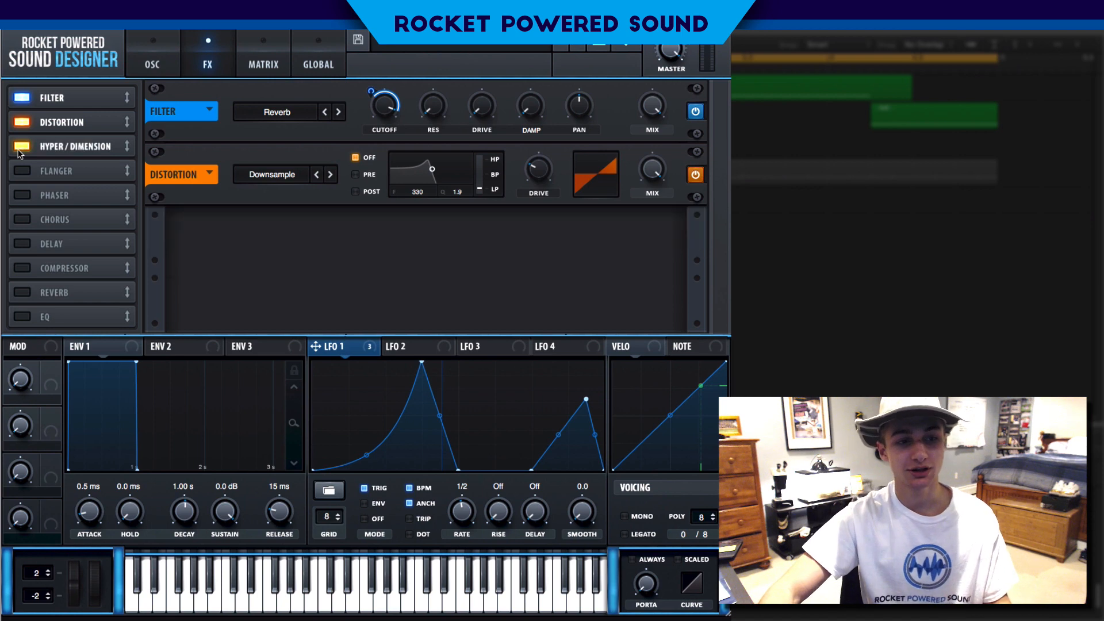
Enable the Compressor and switch it to multiband mode
{"action": "left_click", "coordinate": [31, 262]}
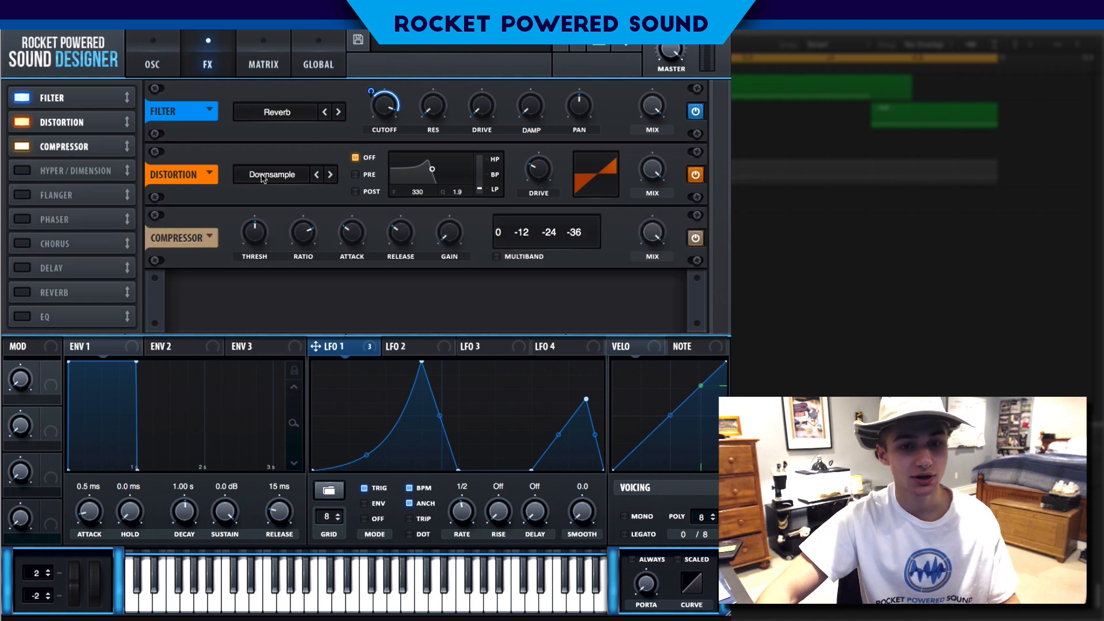
{"action": "left_click", "coordinate": [496, 257]}
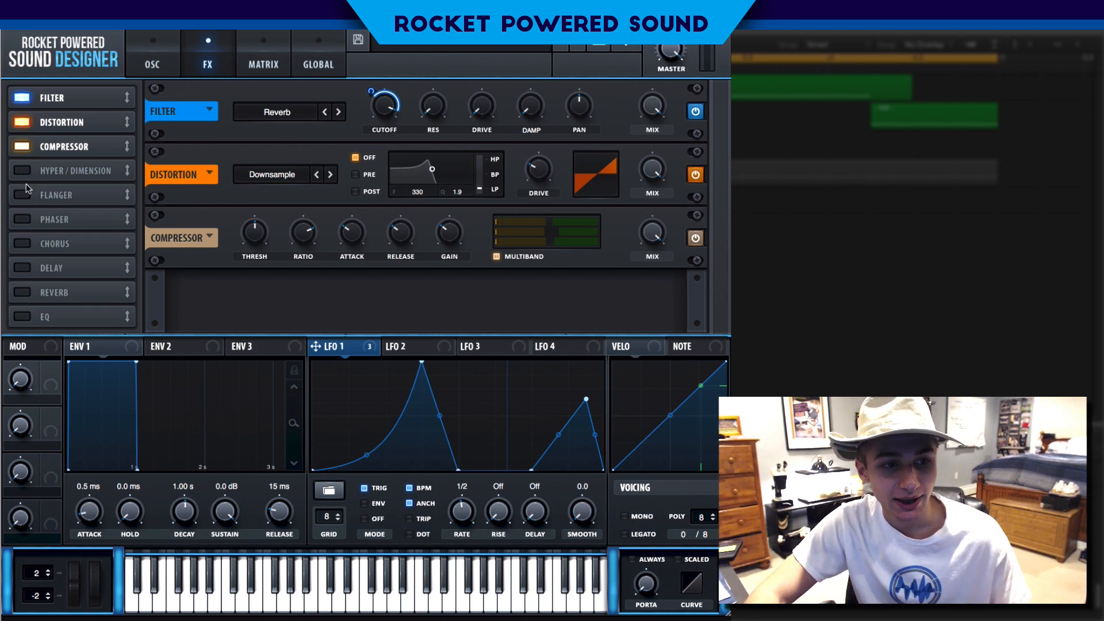
Enable the Phaser and lower its rate
{"action": "left_click", "coordinate": [17, 218]}
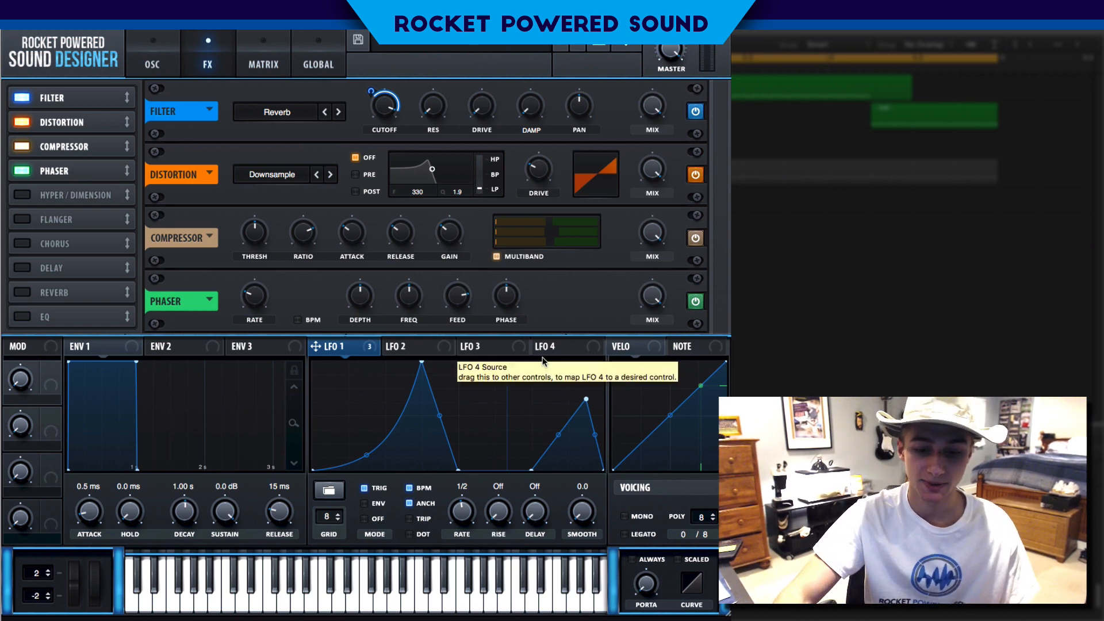
{"action": "left_click_drag", "start_coordinate": [257, 291], "coordinate": [266, 352]}
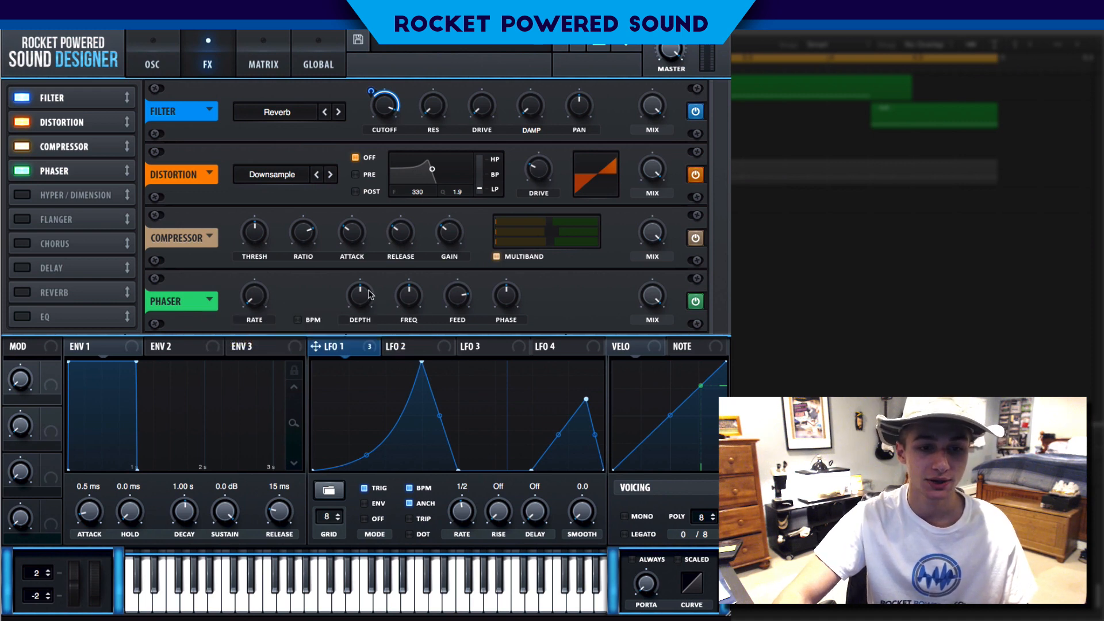
Lower the Phaser's depth and frequency, briefly bypassing and re-enabling the Phaser to compare
{"action": "left_click_drag", "start_coordinate": [370, 294], "coordinate": [364, 291]}
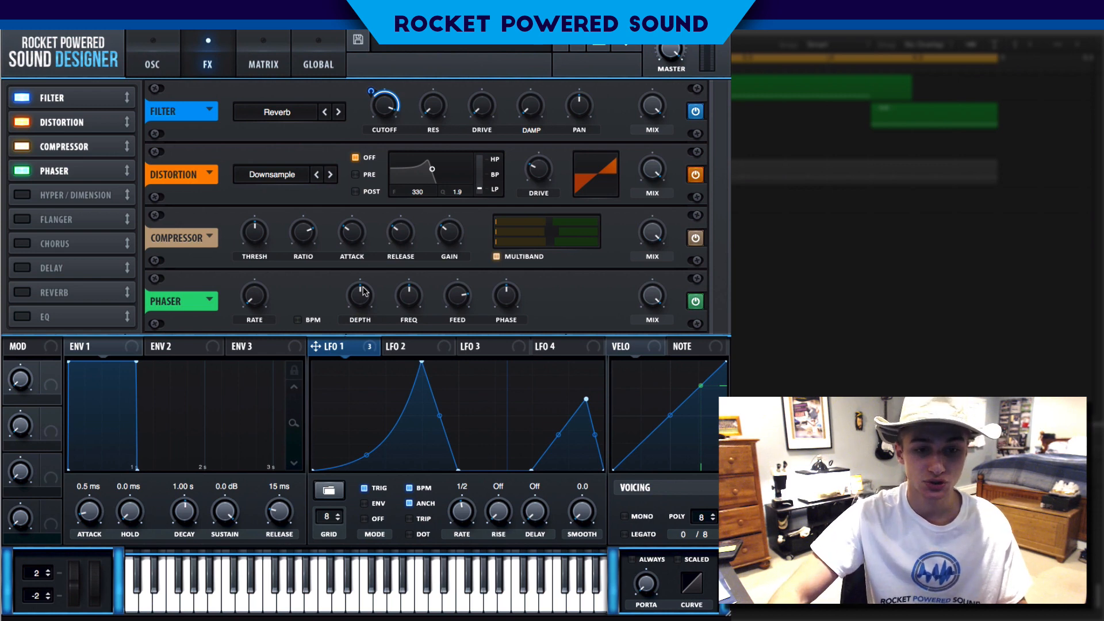
{"action": "mouse_move", "coordinate": [364, 288]}
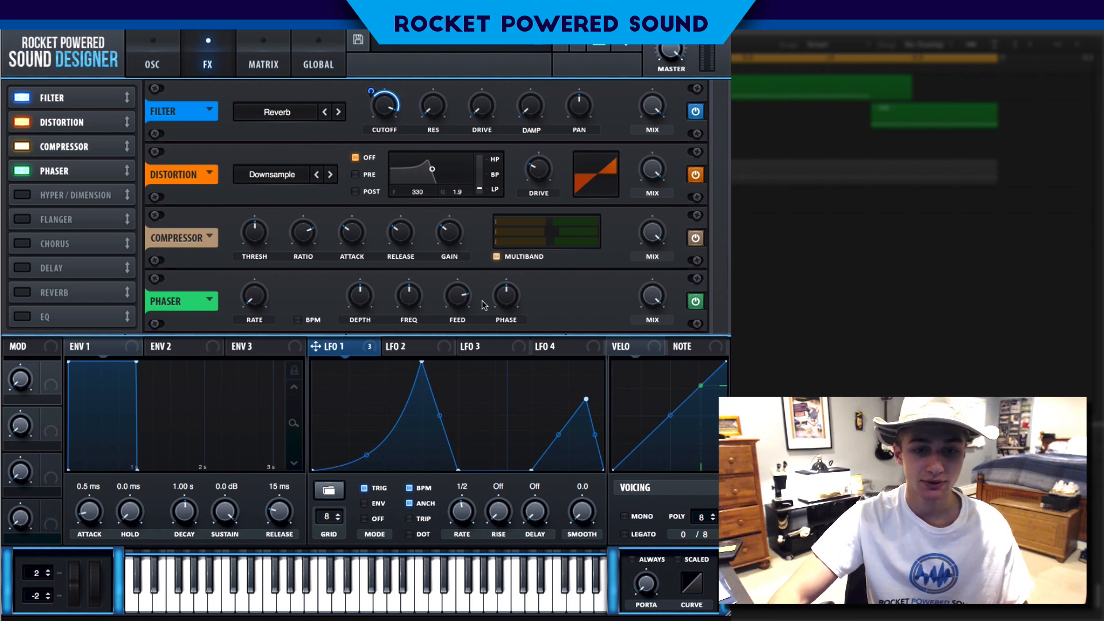
{"action": "left_click_drag", "start_coordinate": [362, 309], "coordinate": [344, 335]}
{"action": "left_click_drag", "start_coordinate": [409, 304], "coordinate": [406, 392]}
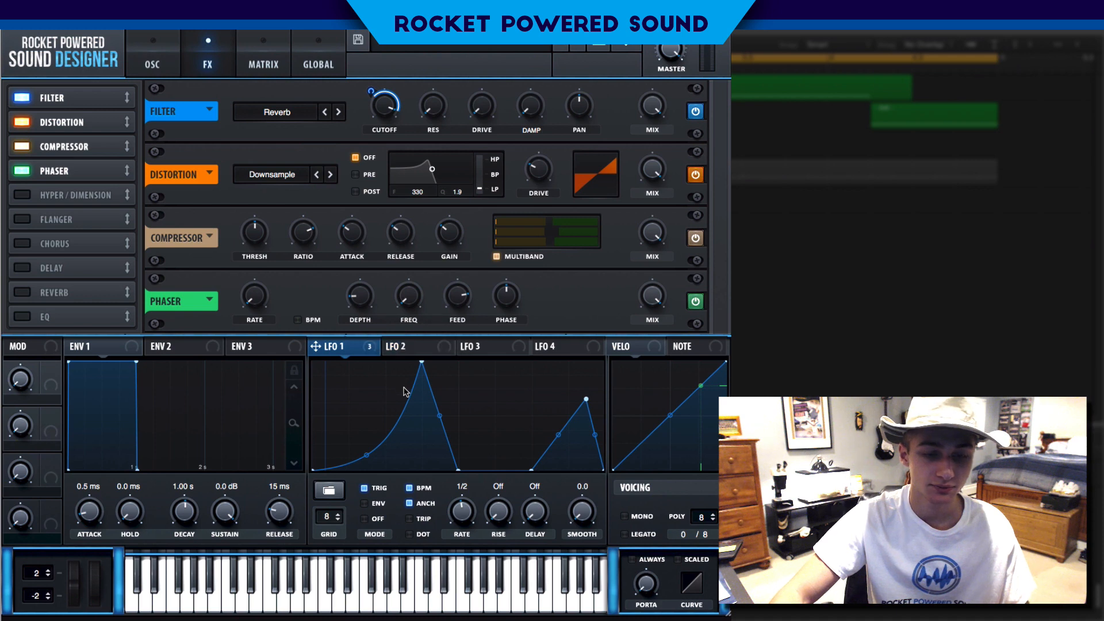
{"action": "left_click", "coordinate": [26, 173]}
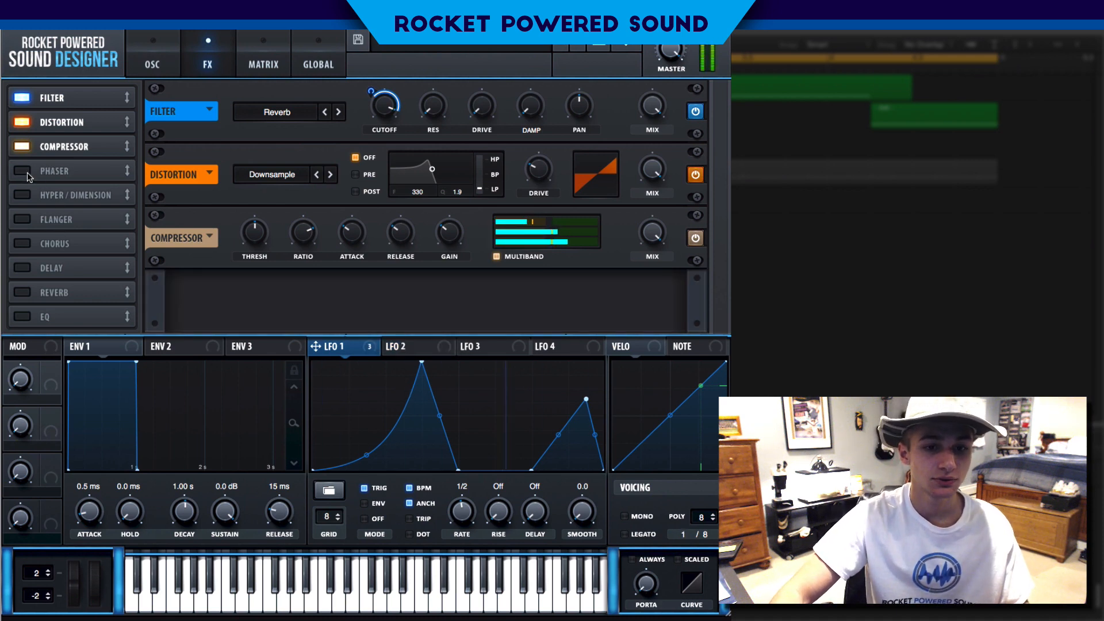
{"action": "left_click", "coordinate": [23, 172]}
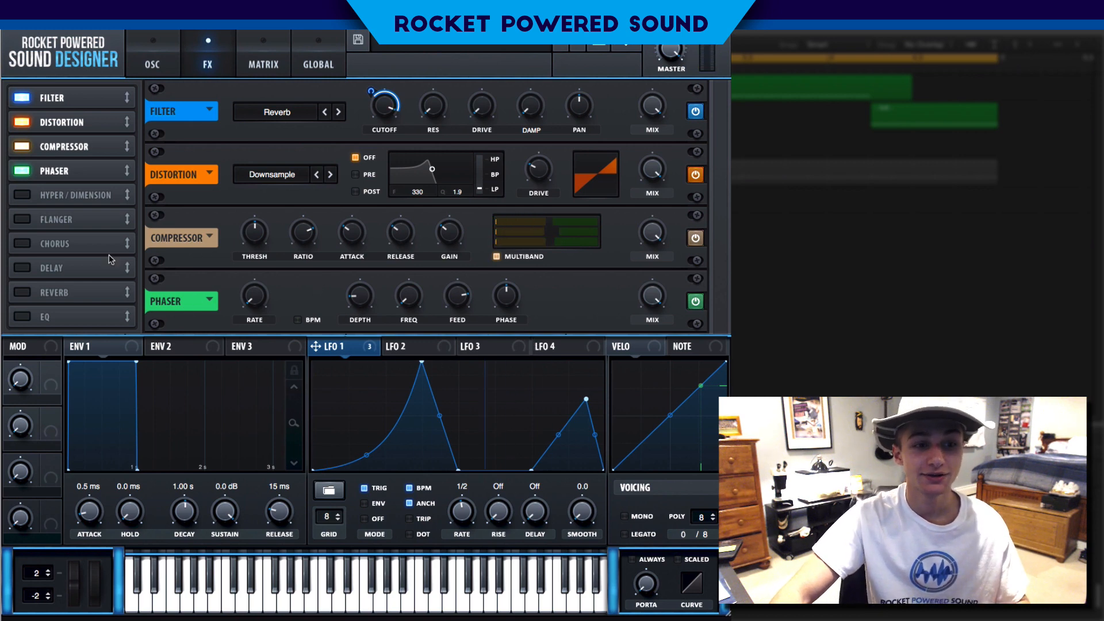
Enable the Hyper/Dimension effect and raise the Hyper mix
{"action": "left_click", "coordinate": [23, 196]}
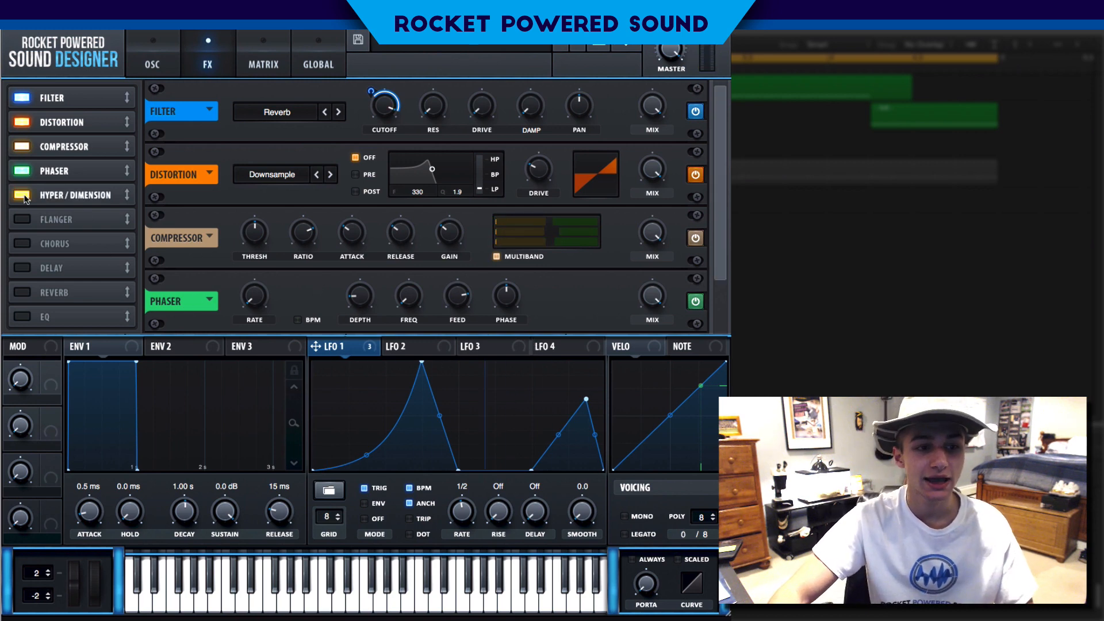
{"action": "scroll", "coordinate": [724, 267], "scroll_direction": "down", "scroll_amount": 2}
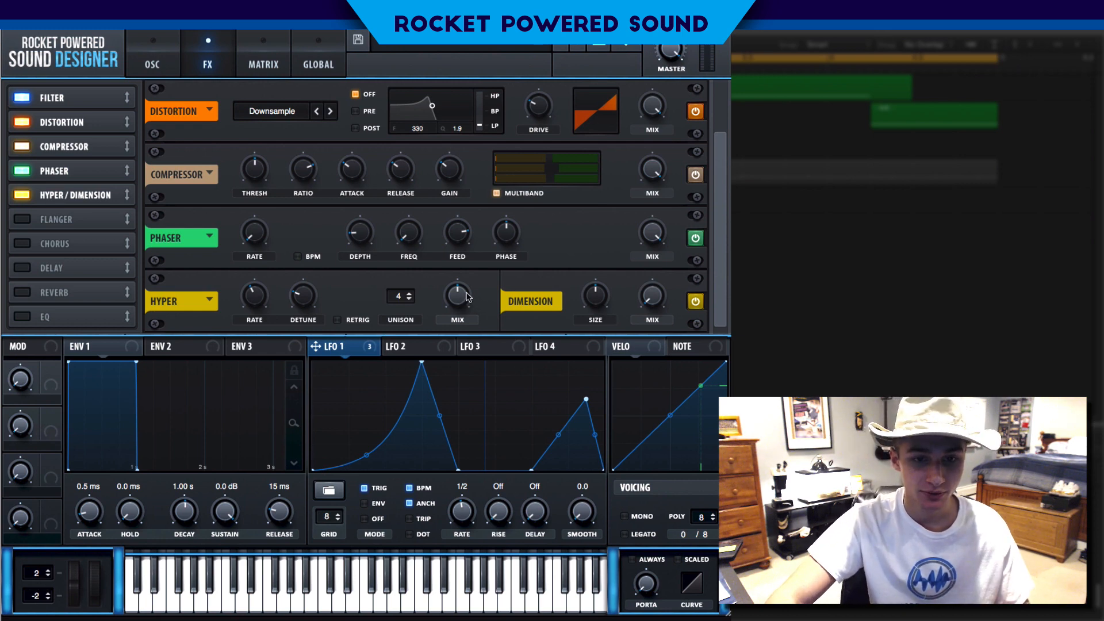
{"action": "left_click_drag", "start_coordinate": [467, 297], "coordinate": [496, 237]}
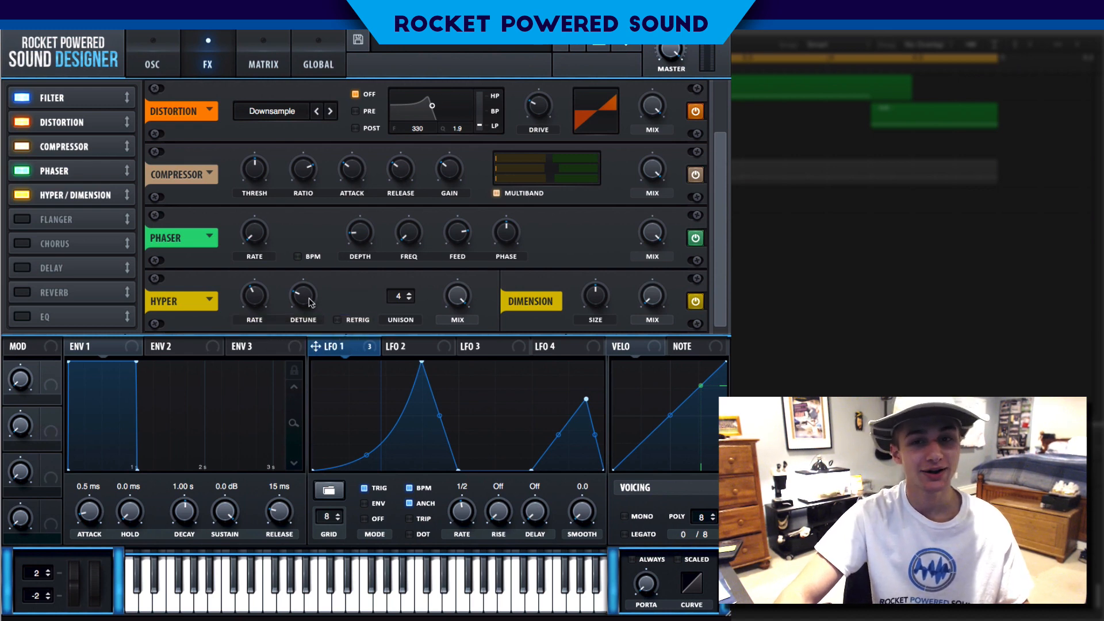
Set the Hyper unison to 5 and adjust its detune and rate
{"action": "left_click_drag", "start_coordinate": [309, 302], "coordinate": [329, 253]}
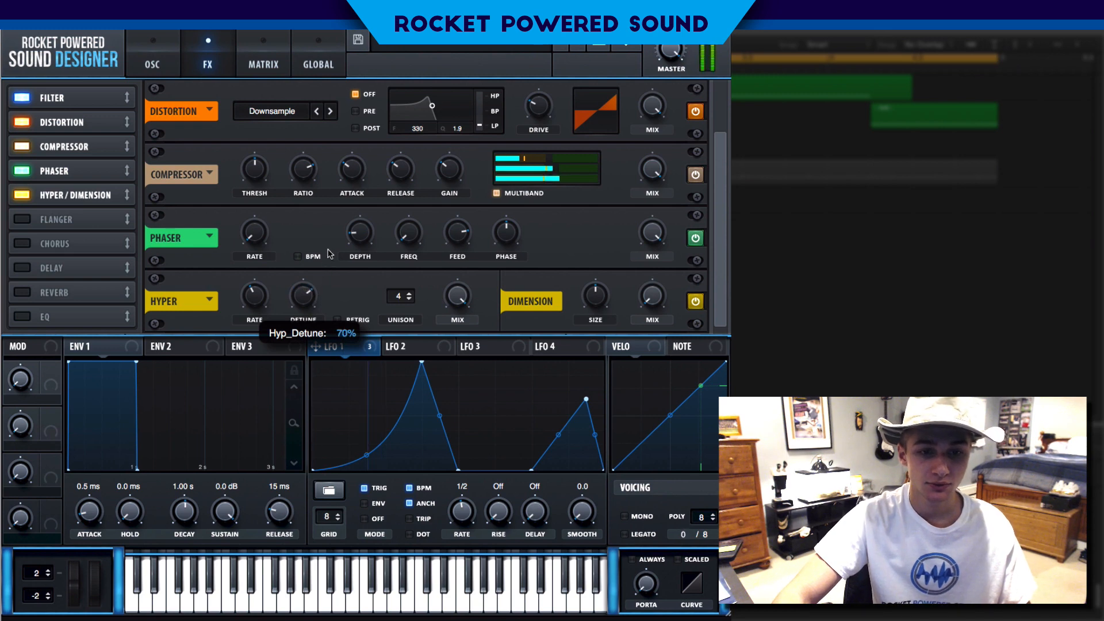
{"action": "left_click", "coordinate": [409, 293]}
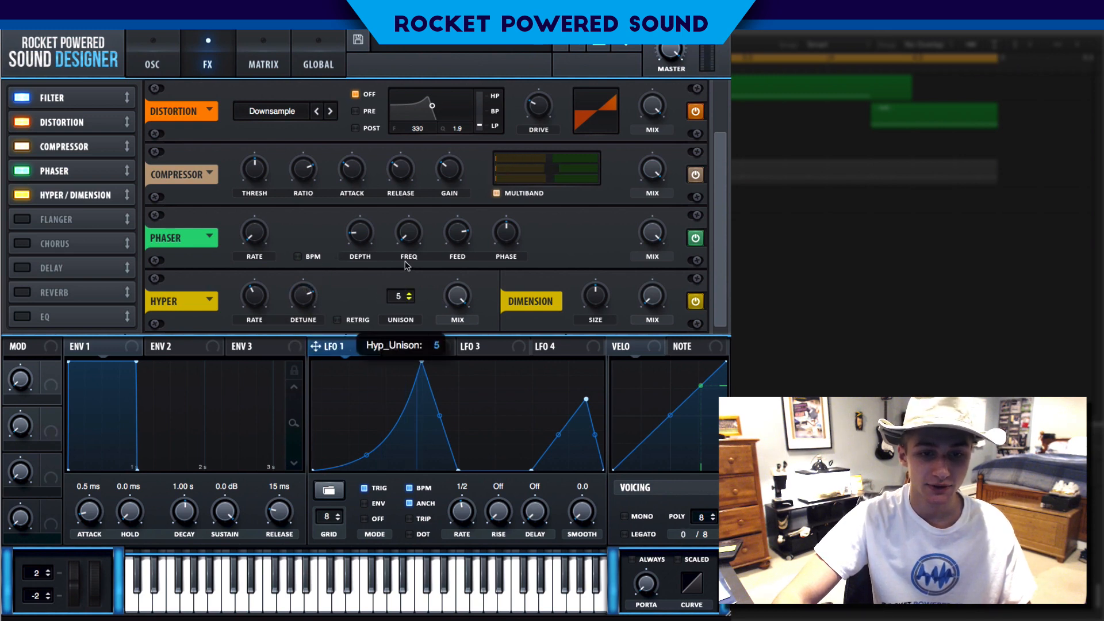
{"action": "mouse_move", "coordinate": [259, 294]}
{"action": "left_mouse_down"}
{"action": "mouse_move", "coordinate": [267, 263]}
{"action": "mouse_move", "coordinate": [263, 279]}
{"action": "left_mouse_up"}
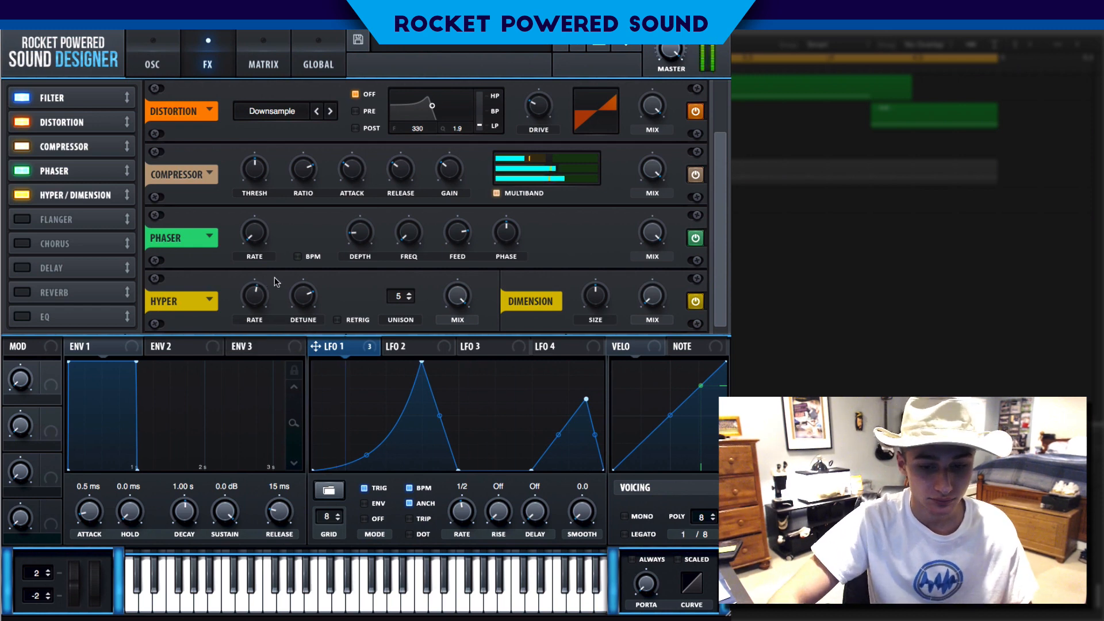
{"action": "left_click_drag", "start_coordinate": [318, 305], "coordinate": [282, 326]}
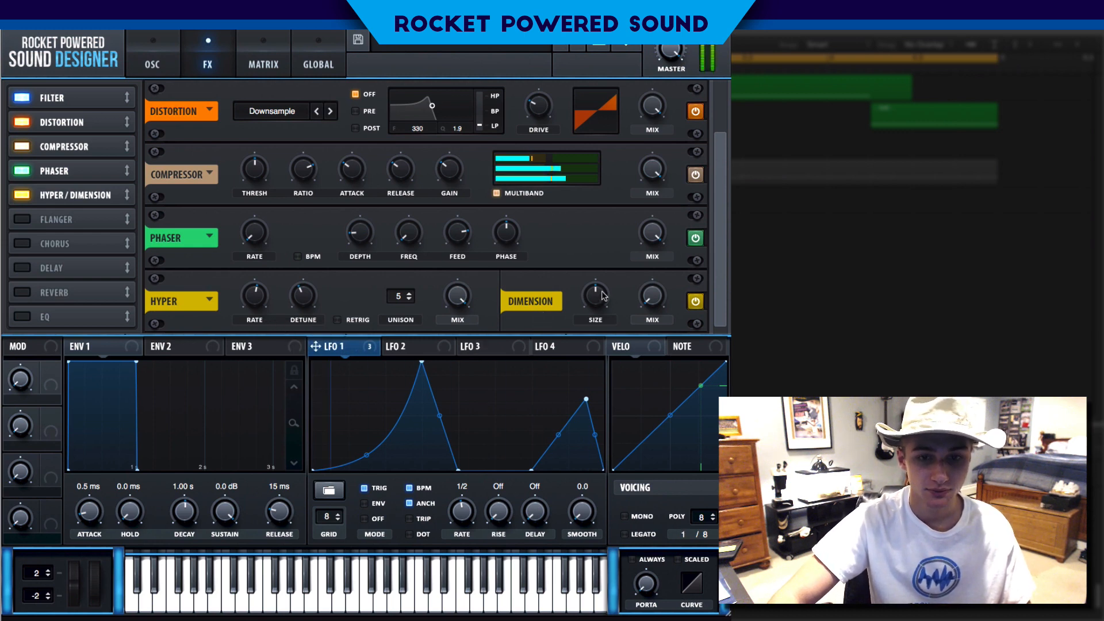
Lower the Dimension size and raise the Dimension mix
{"action": "left_click_drag", "start_coordinate": [600, 293], "coordinate": [556, 330]}
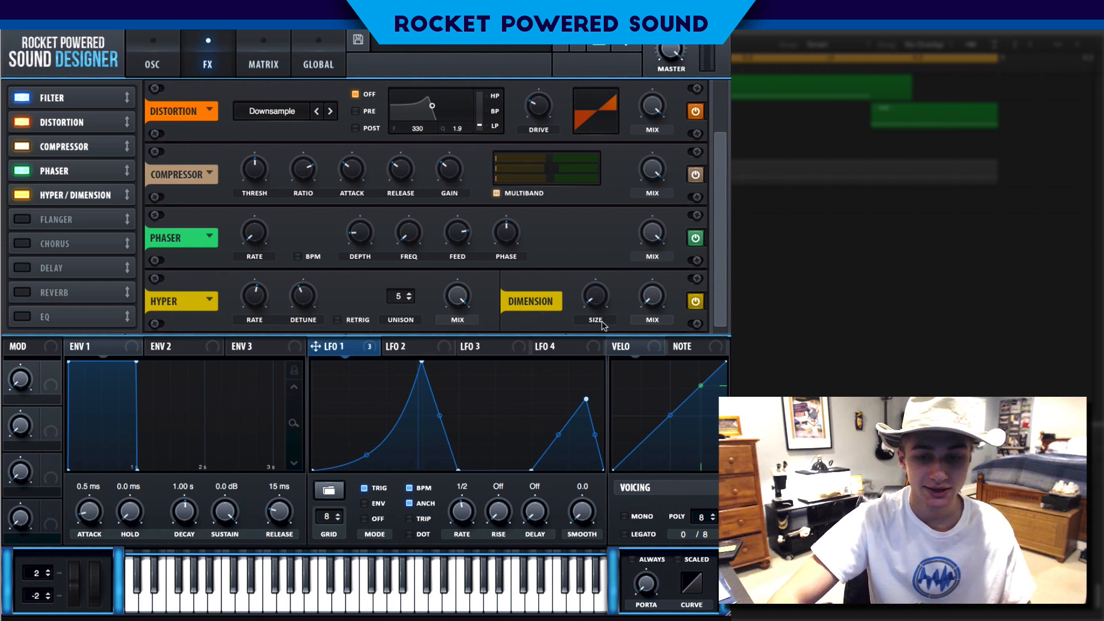
{"action": "left_click_drag", "start_coordinate": [654, 284], "coordinate": [645, 223]}
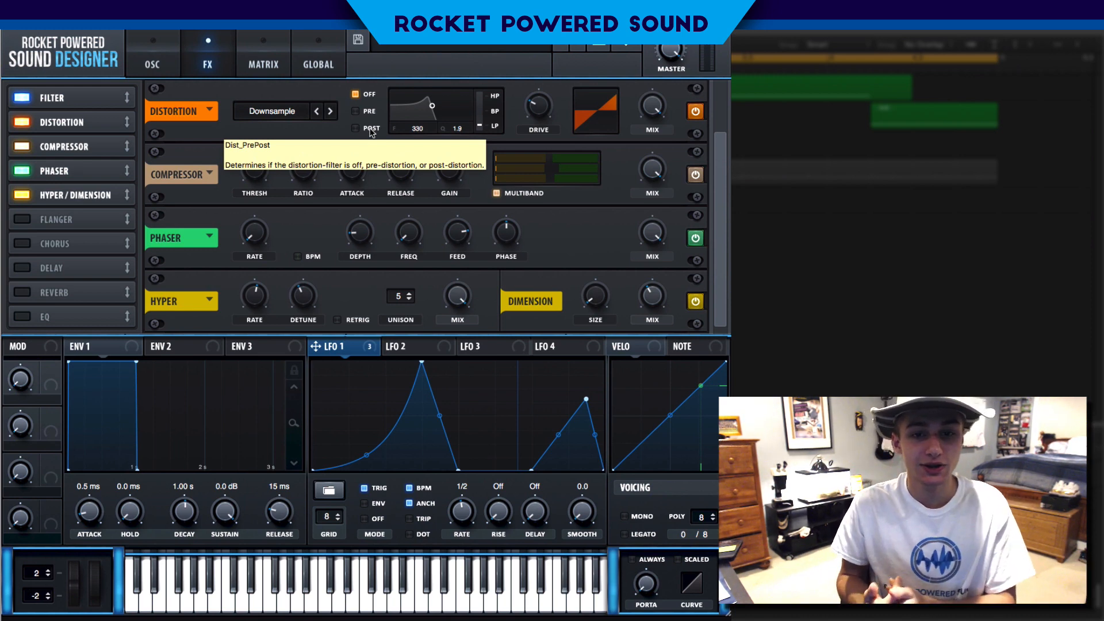
Return to the oscillator page
{"action": "left_click_drag", "start_coordinate": [722, 169], "coordinate": [725, 91]}
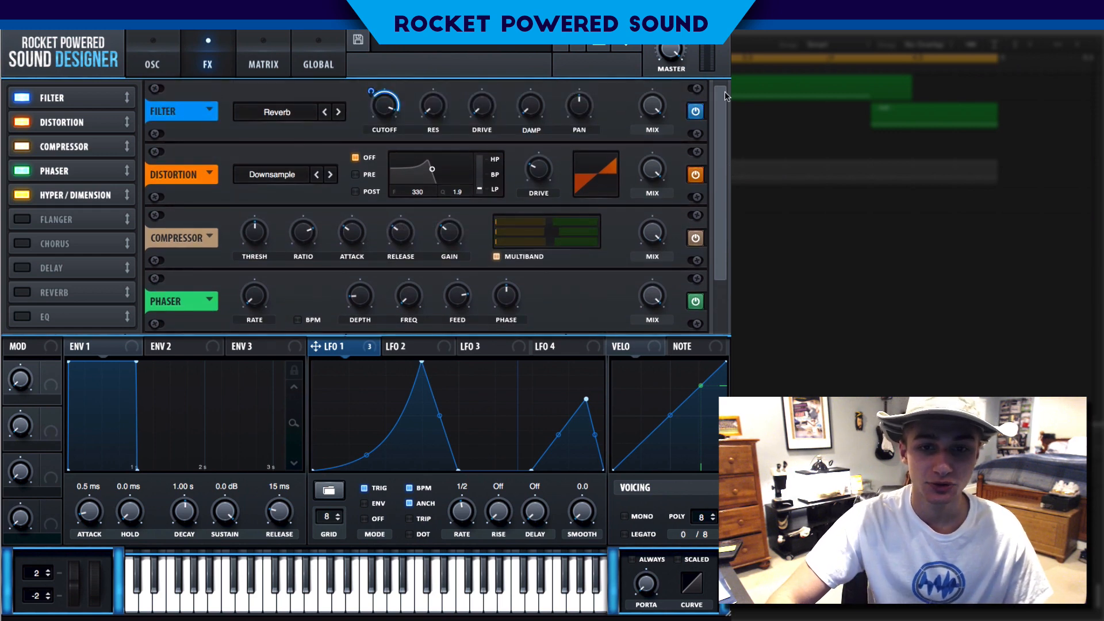
{"action": "left_click", "coordinate": [172, 56]}
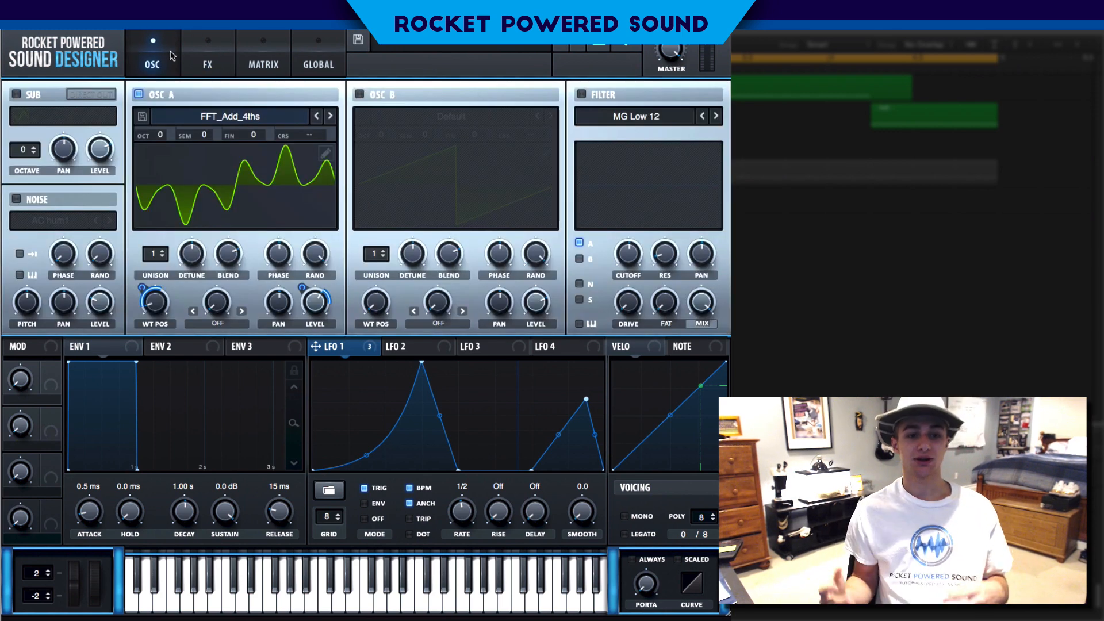